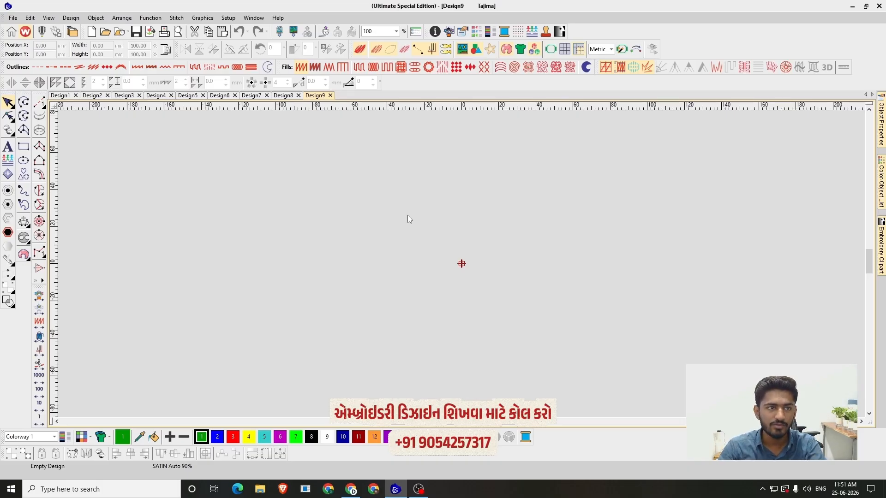
Create four new blank embroidery designs
left_click(13, 17)
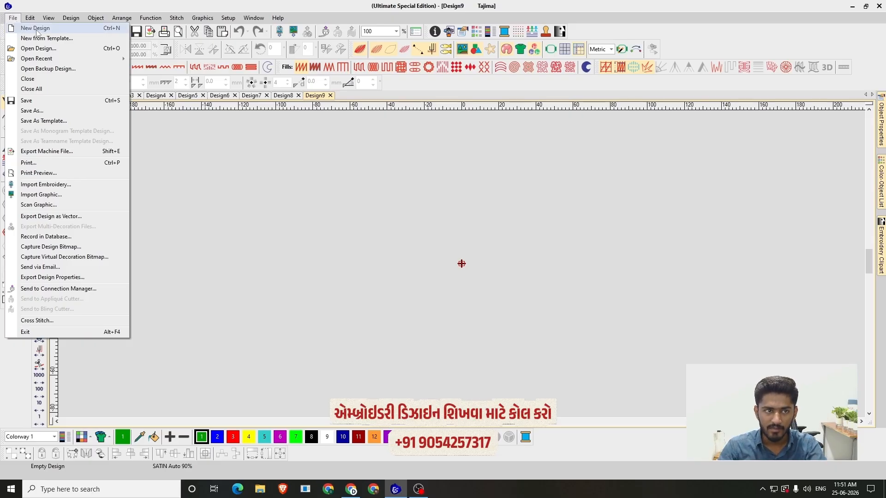
left_click(36, 29)
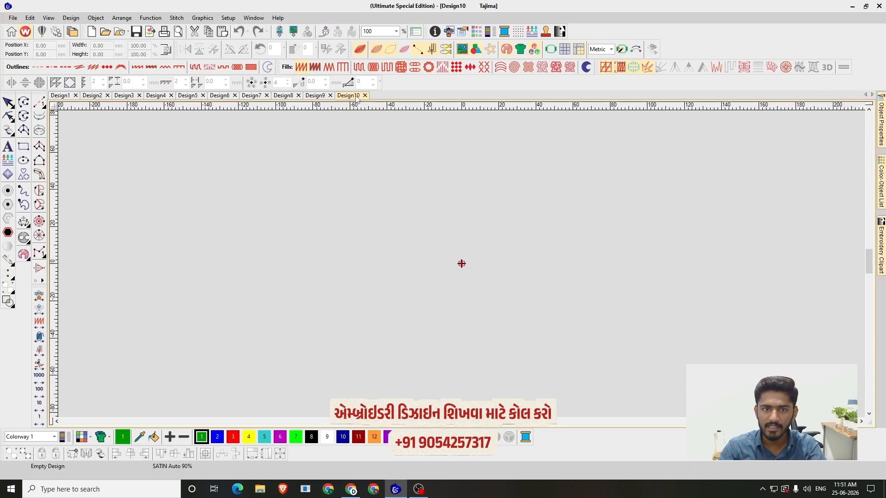
left_click(13, 18)
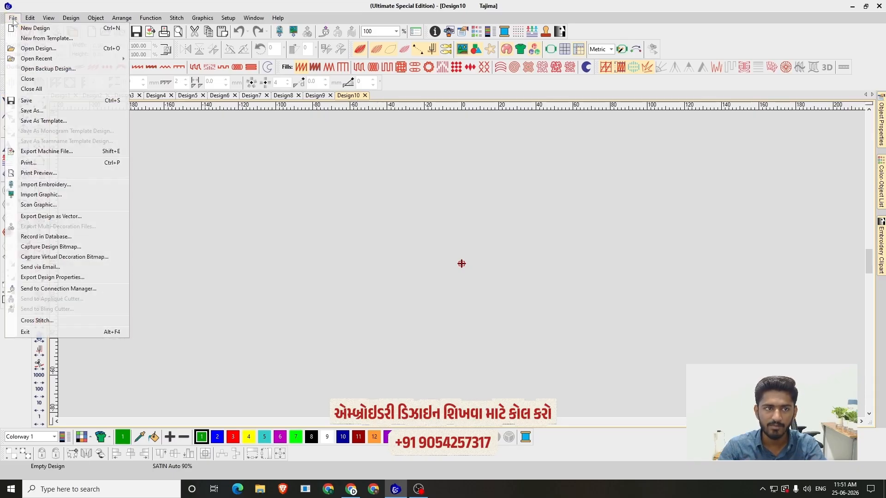
left_click(47, 29)
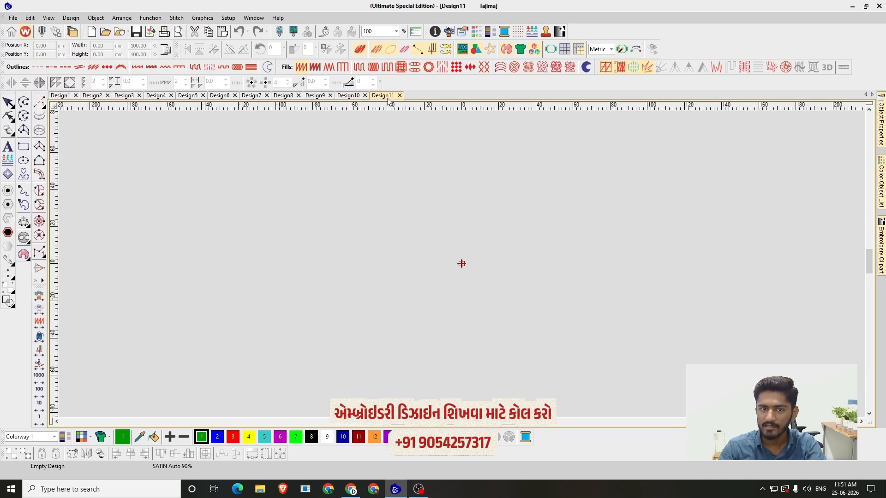
left_click(13, 18)
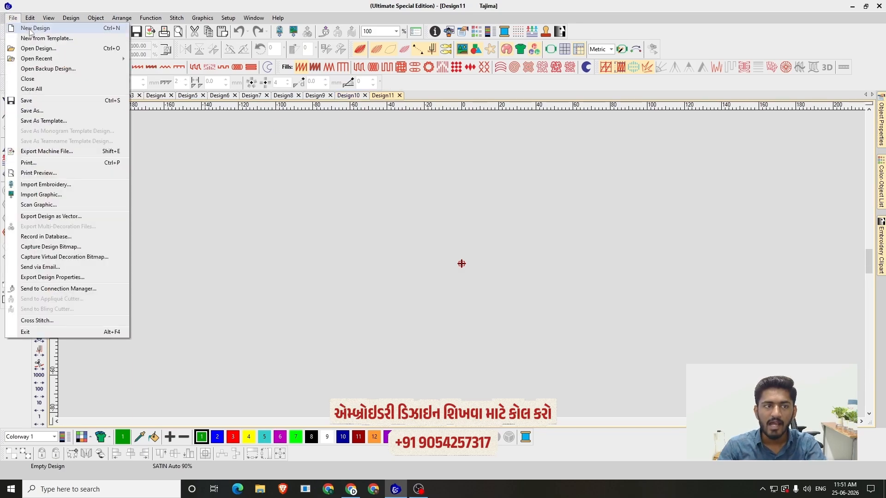
left_click(30, 29)
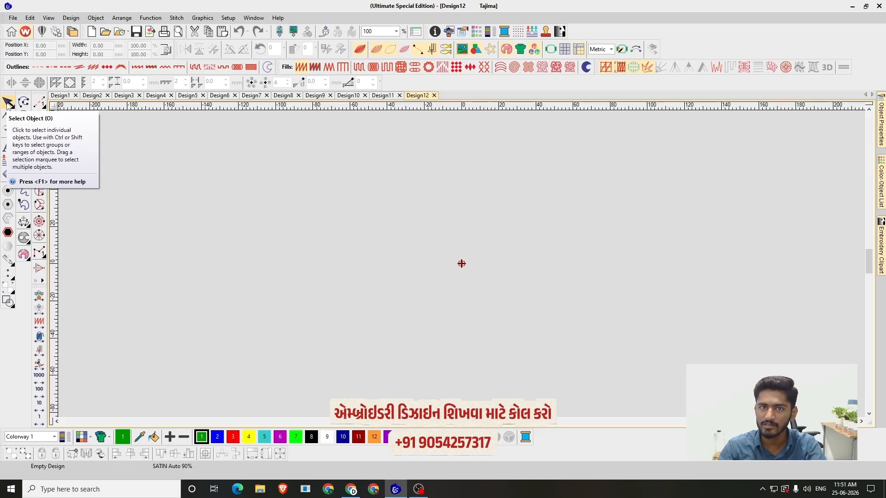
left_click(13, 18)
left_click(21, 27)
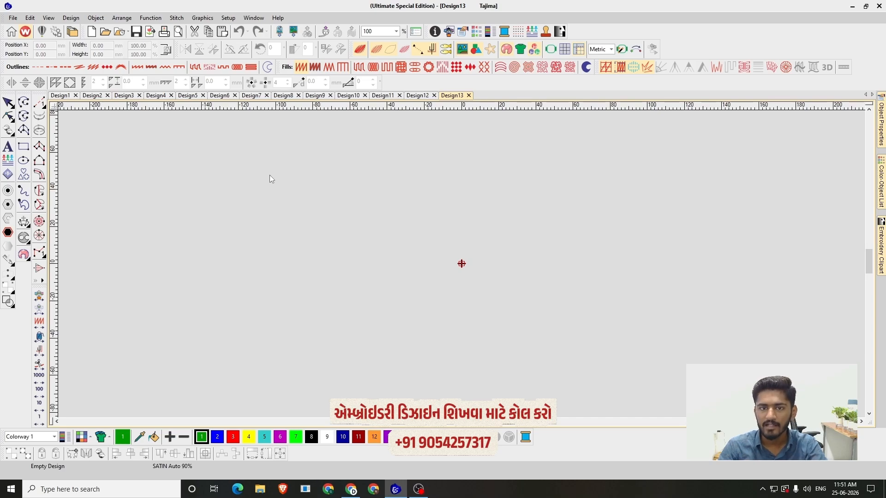
Browse the C: and E: drives for an existing design to open, and cancel without opening one
left_click(13, 18)
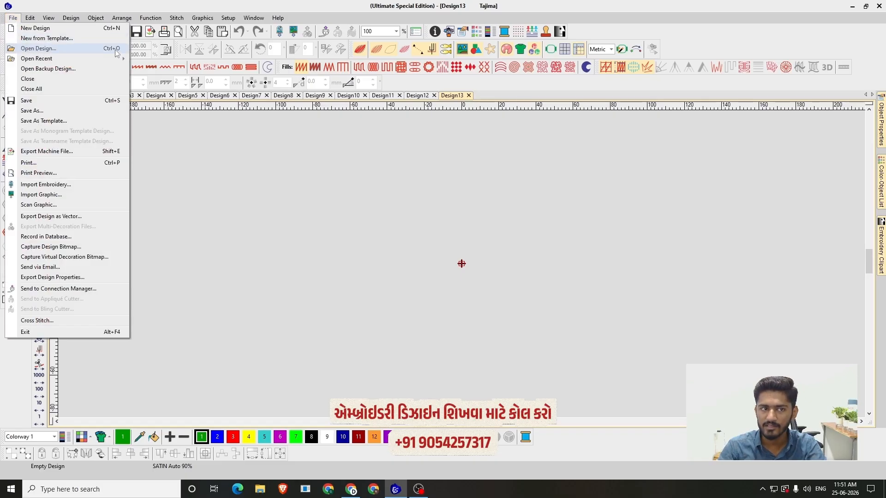
left_click(62, 47)
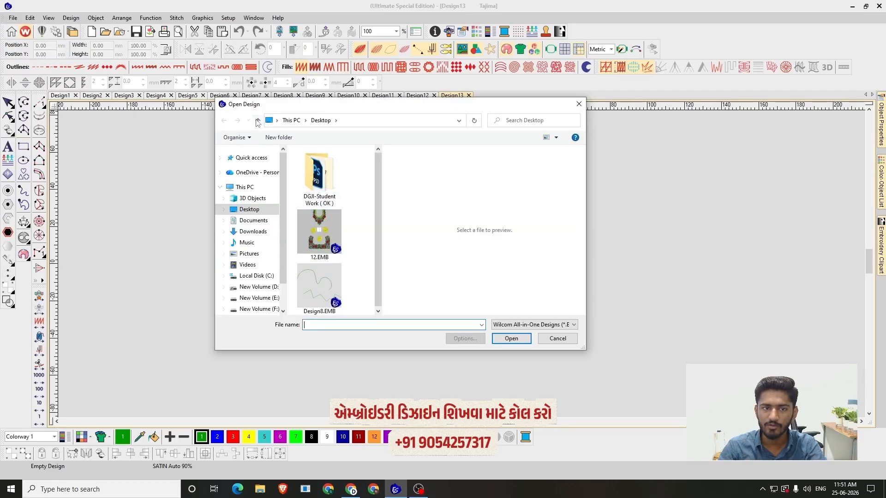
left_click_drag(295, 105, 291, 89)
scroll(249, 265, "down", 1)
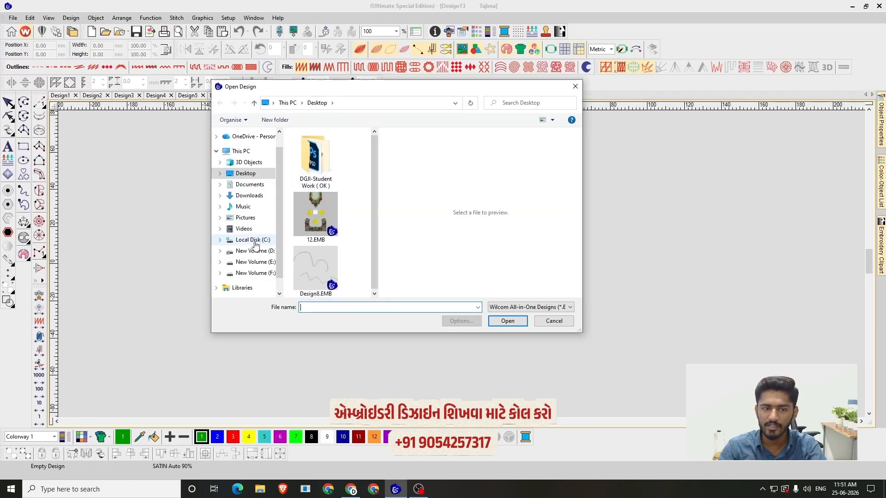
left_click(253, 241)
left_click(259, 262)
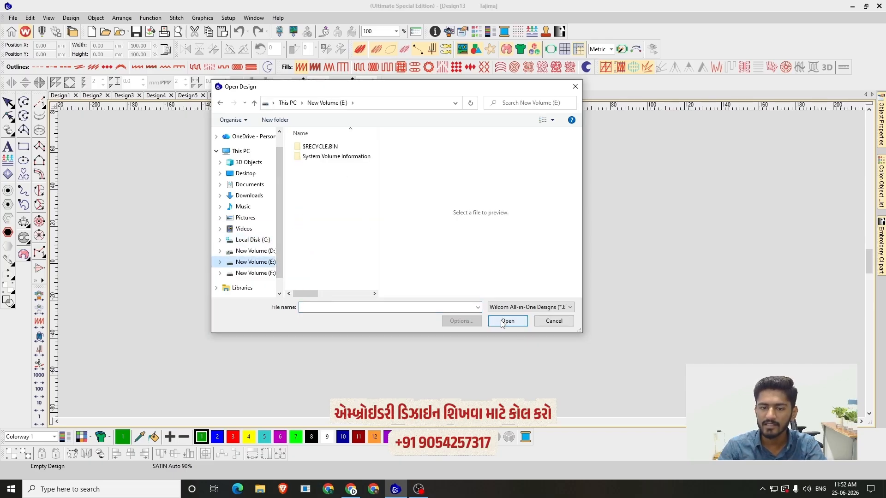
left_click(553, 321)
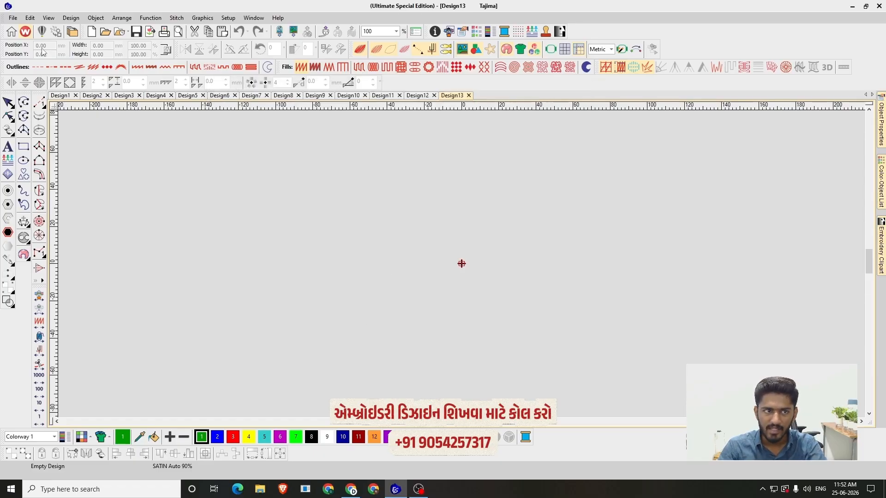
Try to save the empty design
left_click(13, 18)
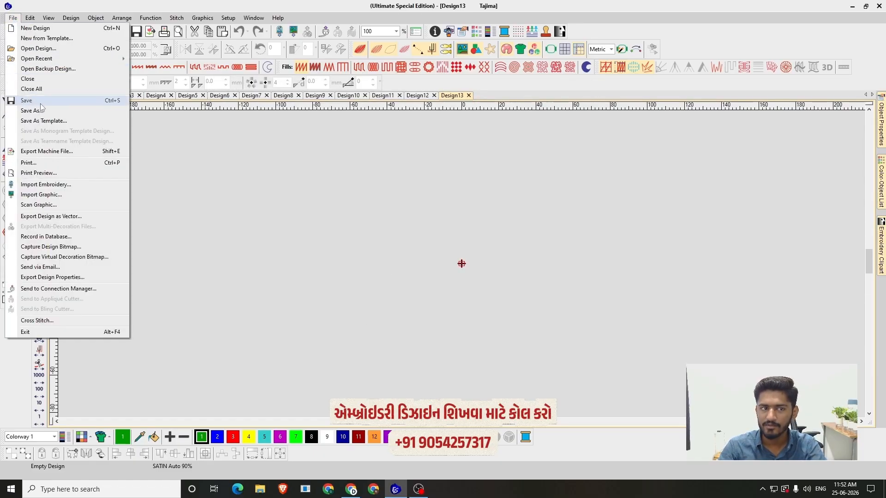
left_click(71, 101)
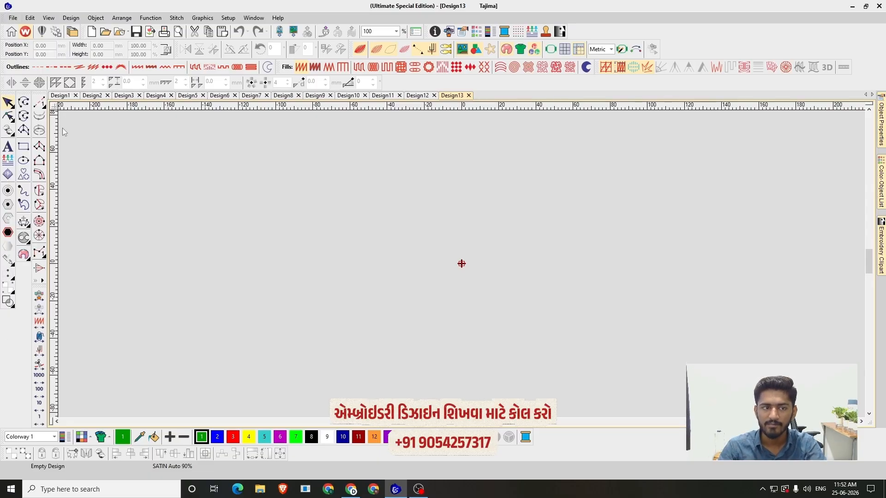
Draw an open nine-point zigzag run-stitch line about 147 mm wide above and mostly left of the design origin
left_click(214, 234)
left_click(286, 184)
left_click(302, 227)
left_click(344, 193)
left_click(383, 227)
left_click(408, 194)
left_click(425, 234)
left_click(478, 200)
double_click(487, 250)
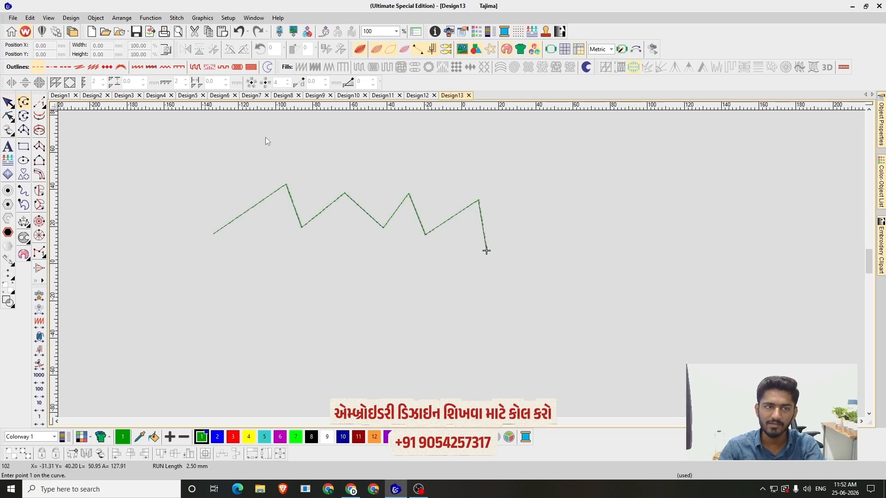
Save the design to the Desktop as Design13.EMB in the Wilcom All-in-One Designs format
left_click(13, 18)
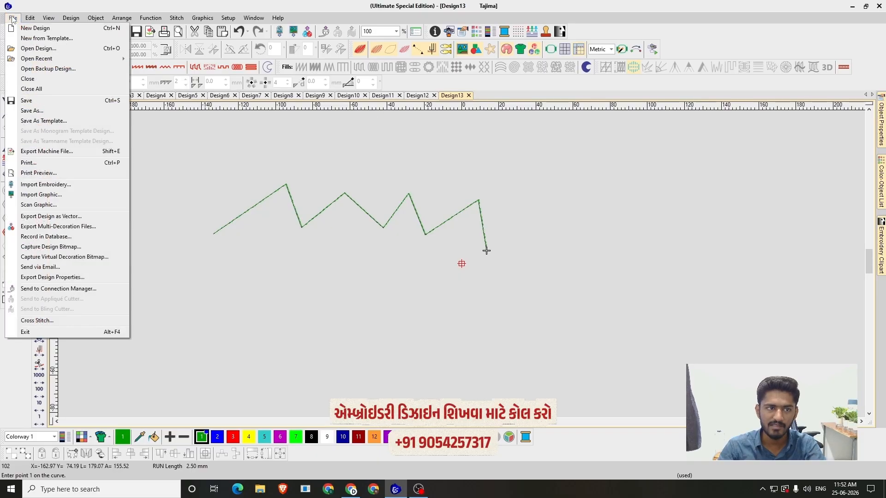
left_click(36, 103)
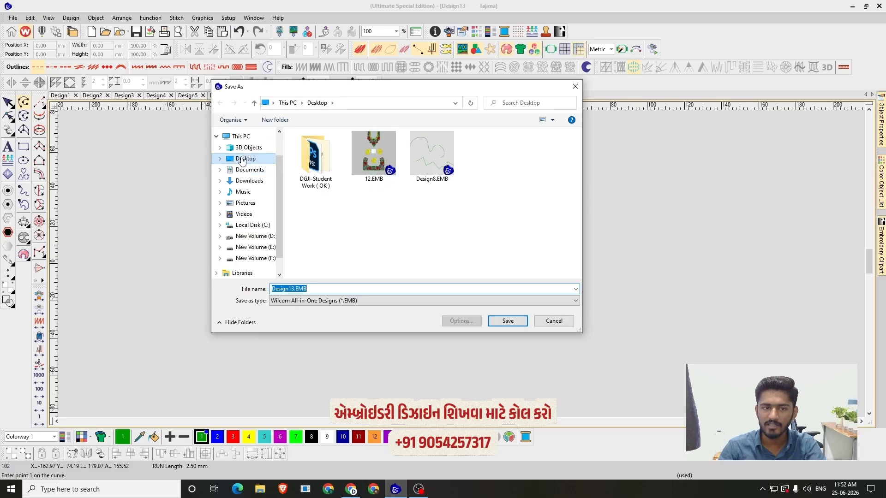
scroll(256, 221, "down", 1)
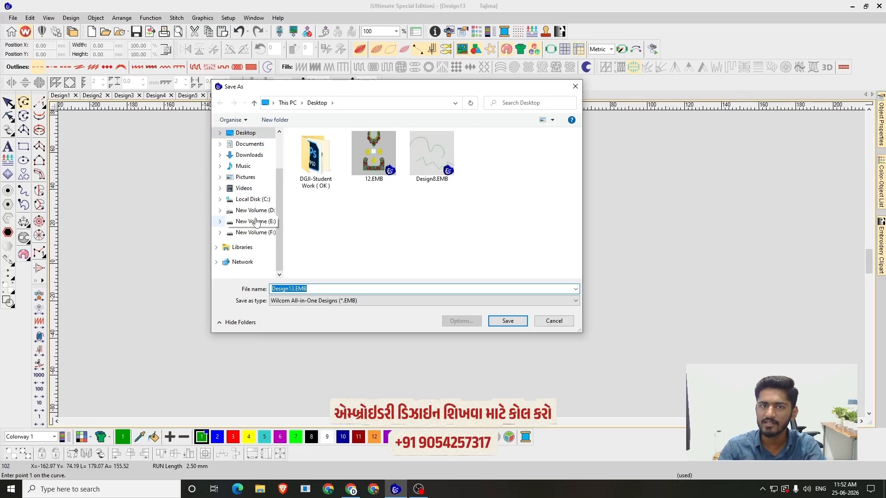
scroll(256, 221, "up", 1)
left_click(253, 145)
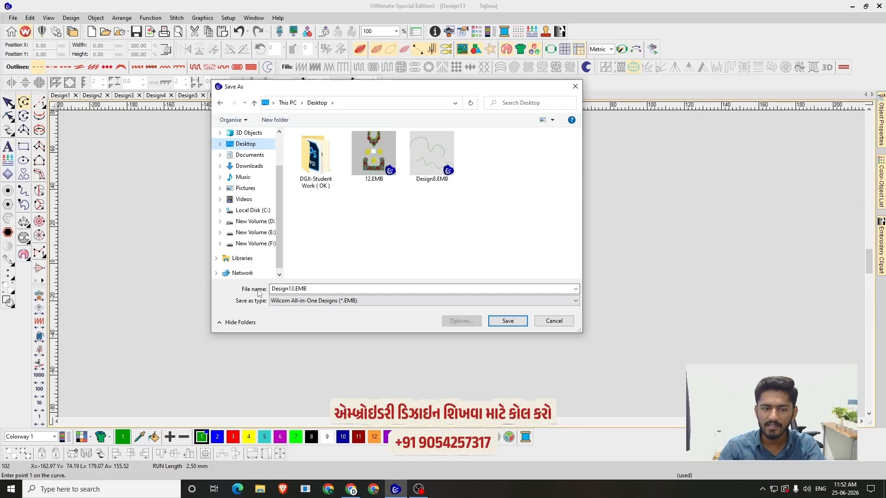
double_click(278, 290)
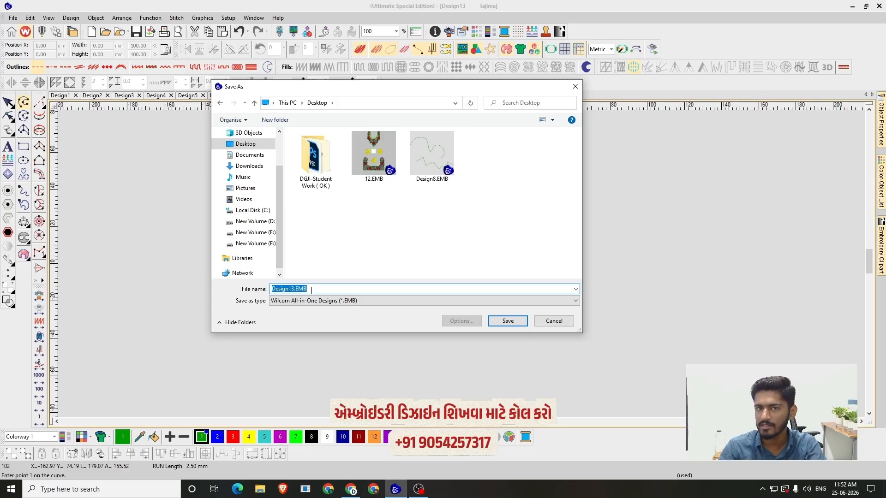
left_click(508, 321)
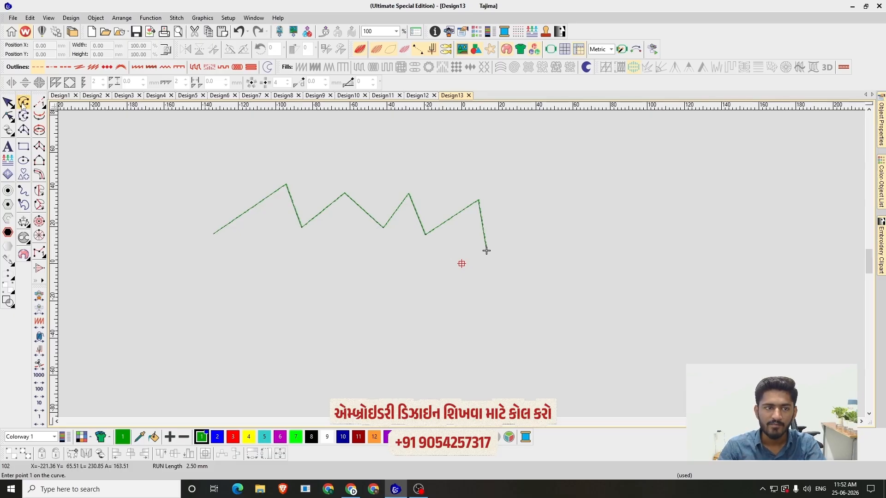
Draw a second open zigzag run-stitch line of ten points, about 114 mm wide, below the first and save the design
left_click(251, 282)
left_click(296, 265)
left_click(312, 304)
left_click(328, 279)
left_click(350, 316)
left_click(388, 277)
left_click(399, 323)
left_click(419, 301)
left_click(435, 287)
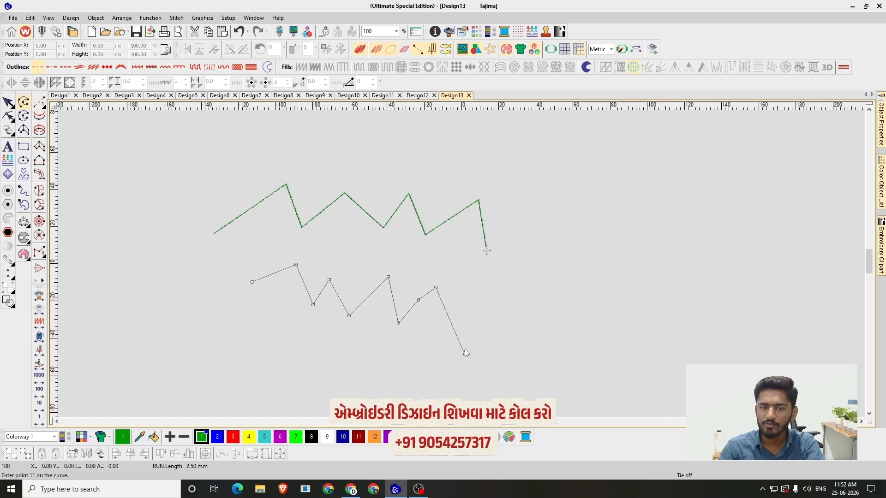
left_click(464, 353)
key("Return")
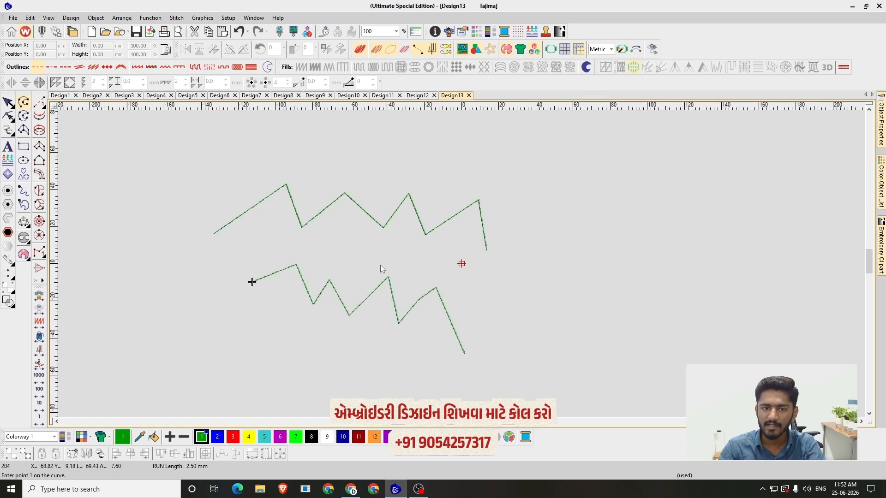
left_click(13, 17)
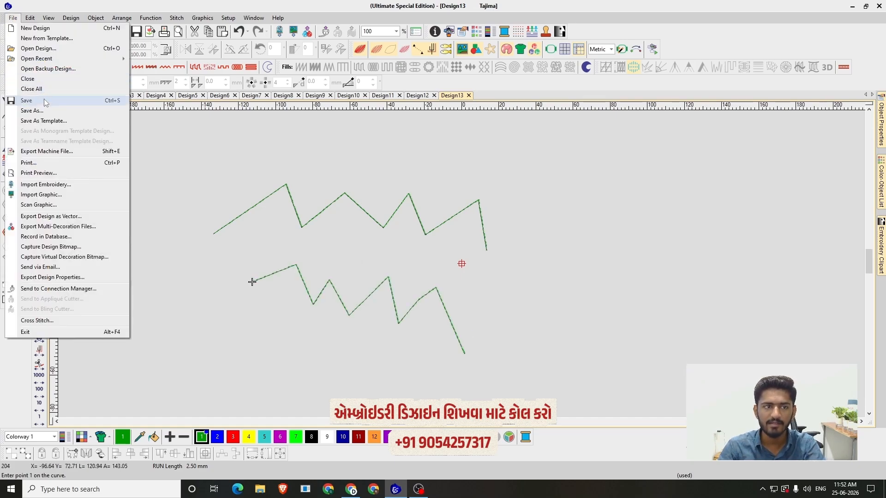
left_click(113, 103)
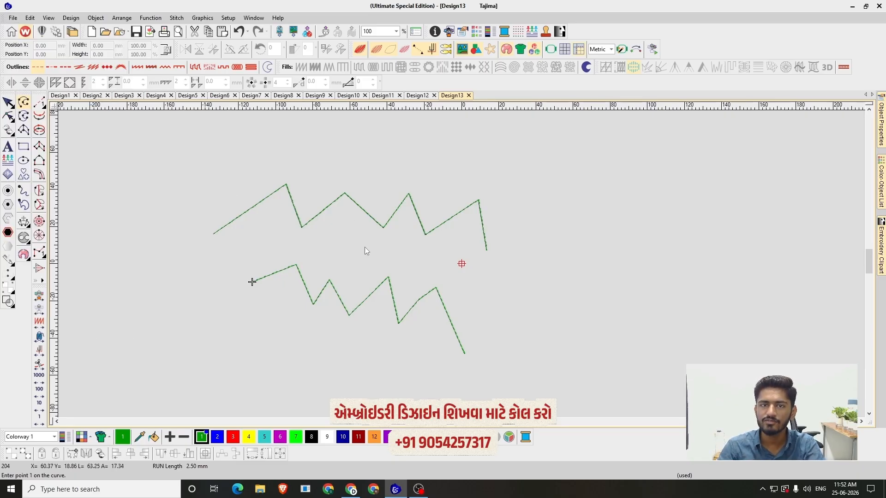
left_click(12, 17)
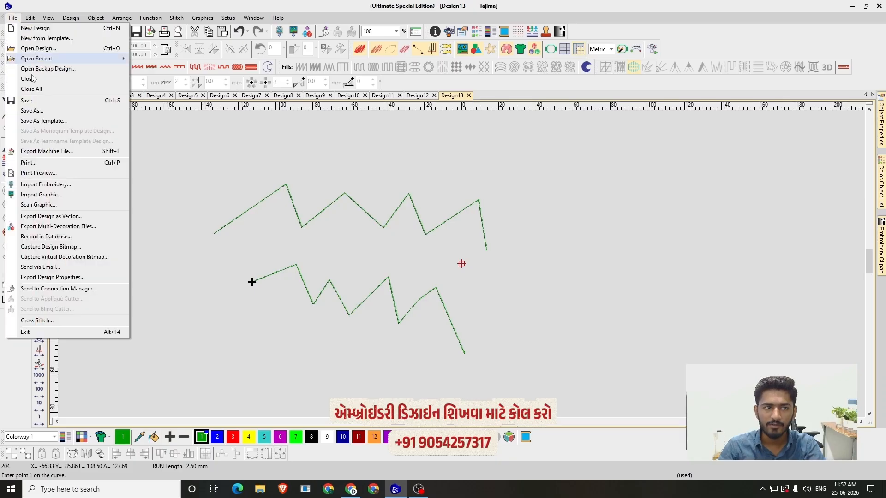
left_click(40, 109)
left_click(146, 131)
scroll(420, 263, "up", 2)
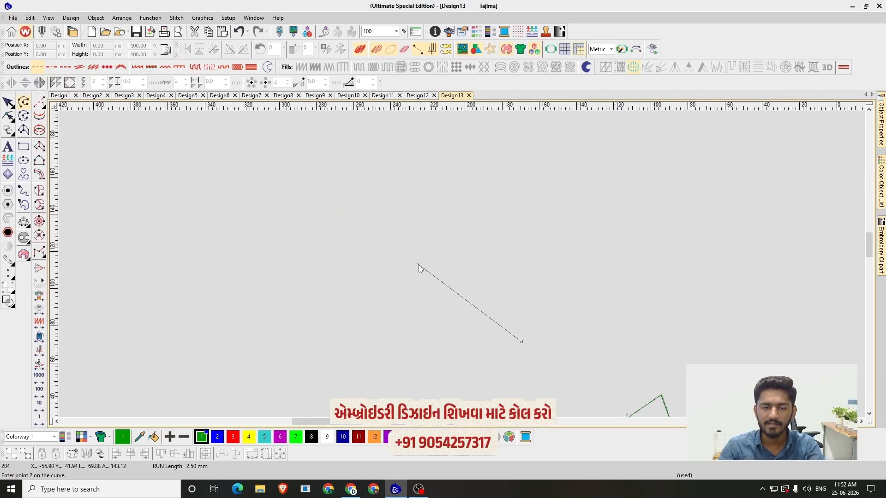
key("Escape")
scroll(461, 265, "down", 5)
left_click(13, 18)
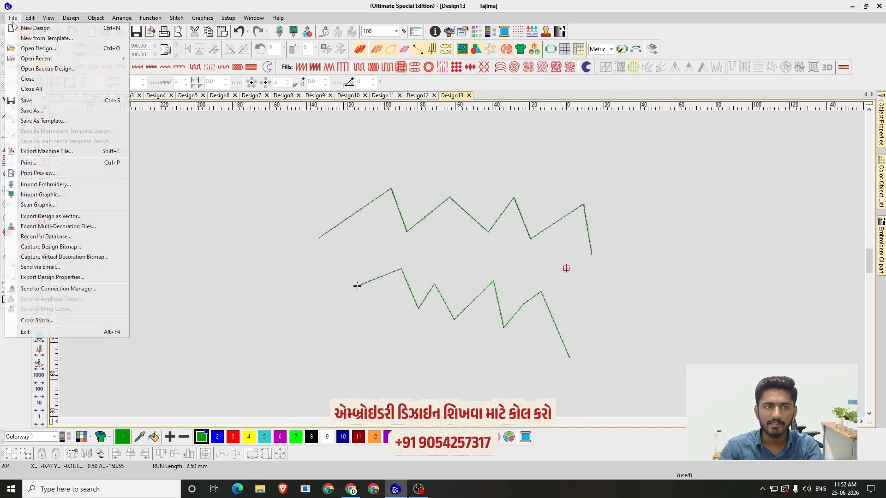
left_click(258, 174)
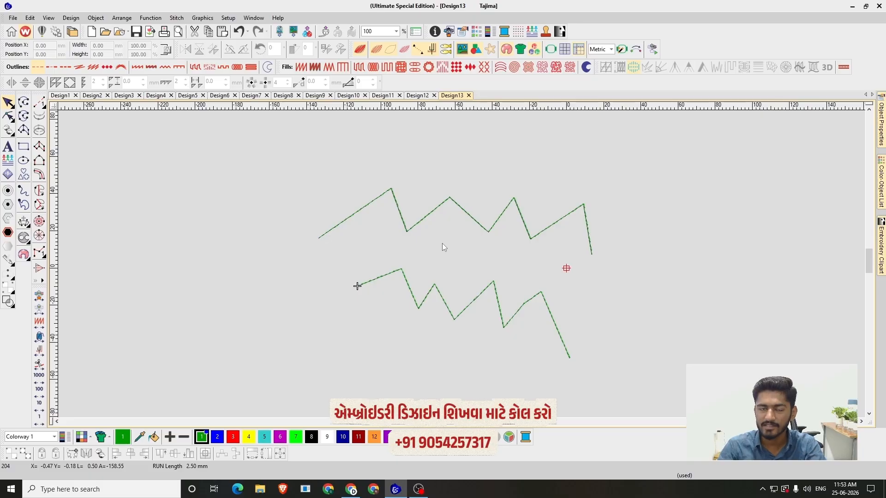
Browse the D:, E: and F: drives as Save As locations for Design13.EMB, and cancel without saving a copy
left_click(13, 17)
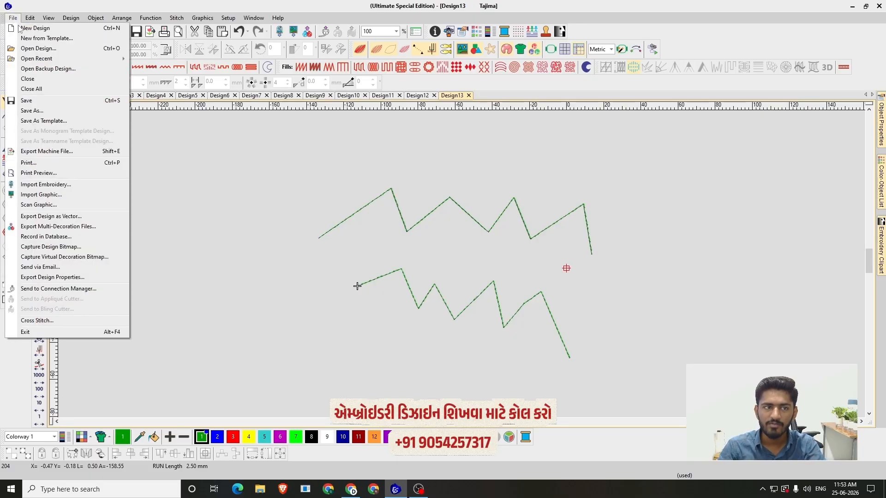
left_click(33, 112)
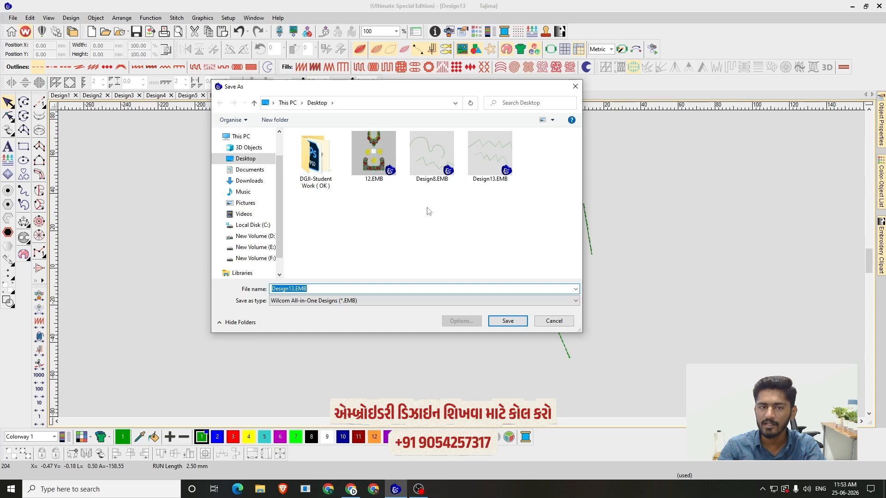
scroll(251, 217, "down", 2)
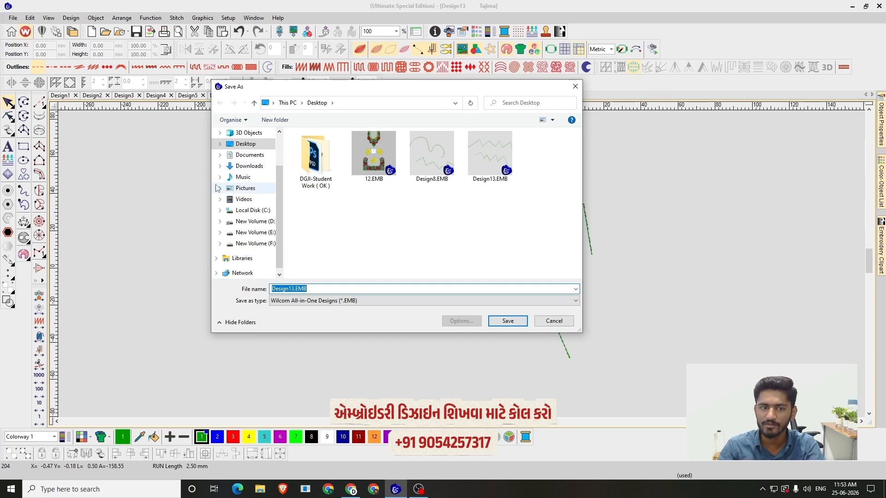
left_click(263, 212)
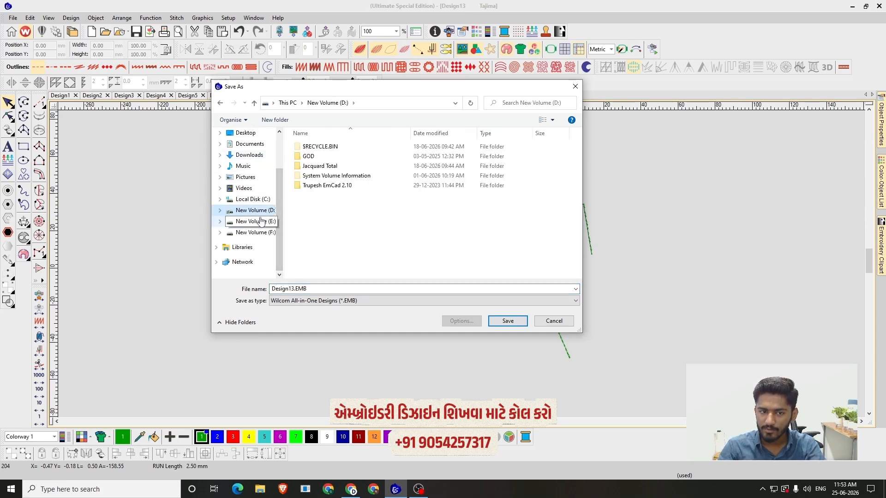
left_click(258, 221)
left_click(255, 232)
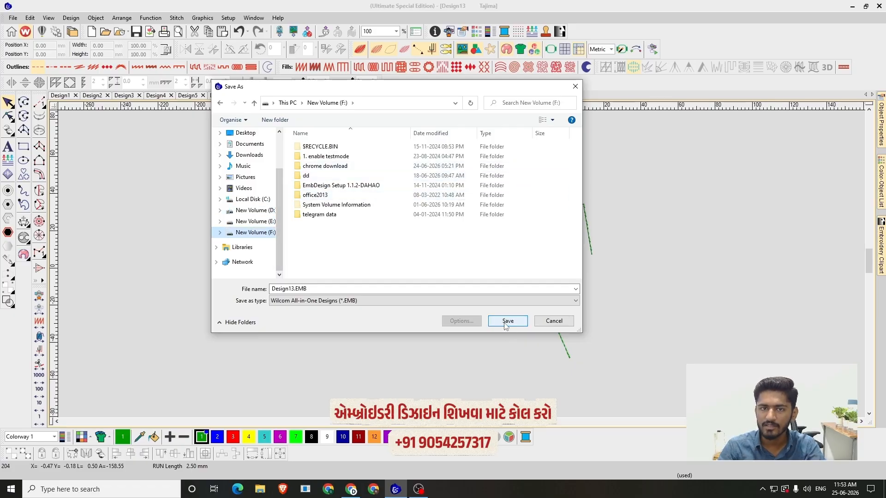
left_click(552, 321)
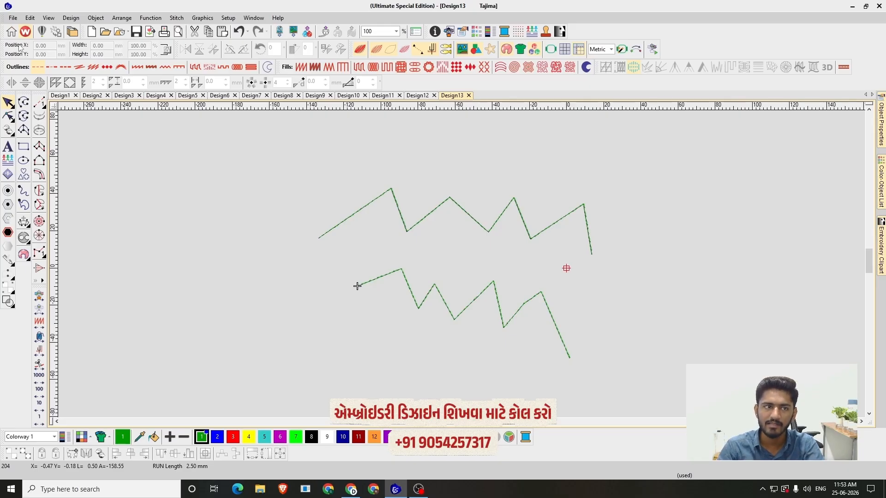
Digitize an open run-stitch line about 204 mm wide below the existing zigzags: a spiky row turning wavy, looping back underneath as a second spiky row
scroll(539, 270, "down", 1)
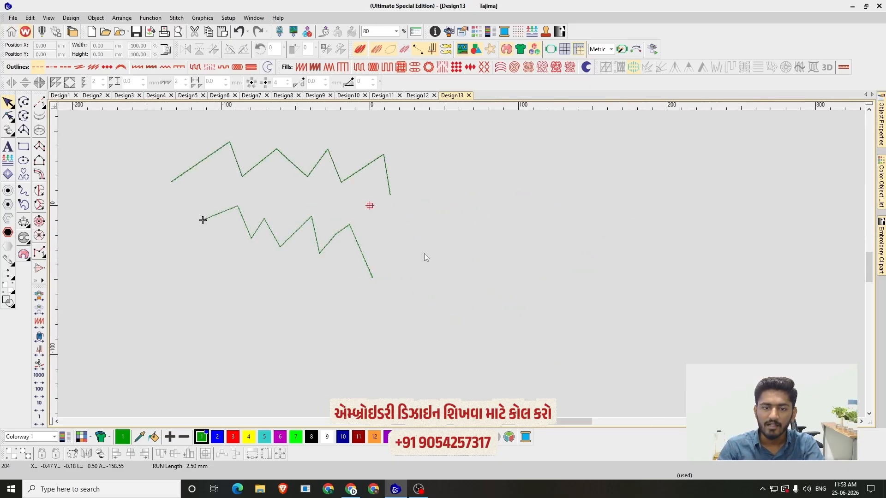
scroll(444, 270, "up", 2)
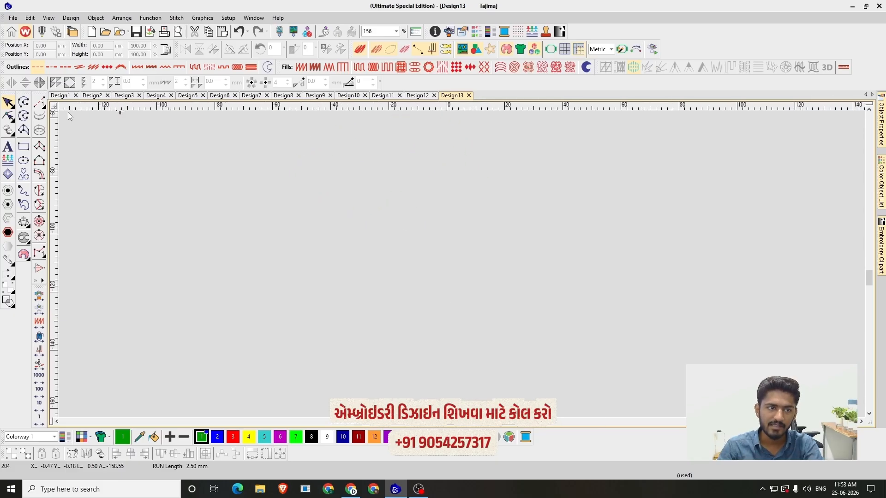
left_click(24, 107)
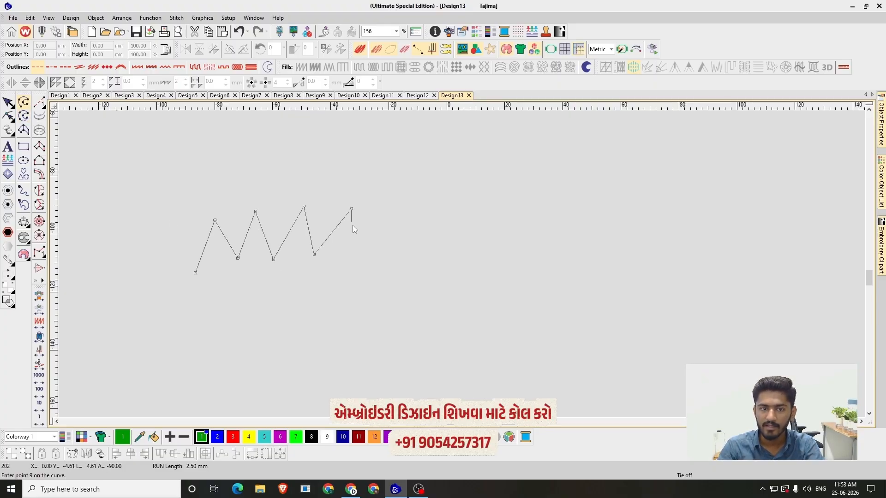
left_click(476, 271)
left_click(497, 243)
left_click(510, 280)
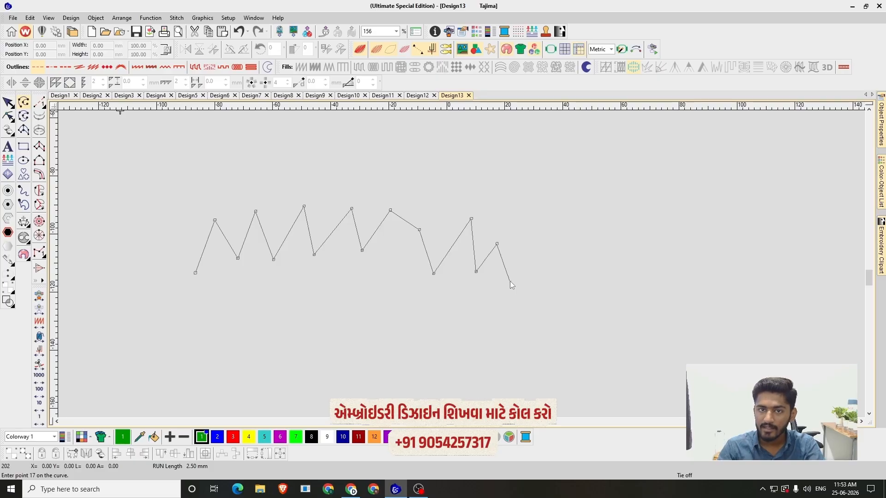
left_click(542, 243)
left_click(548, 276)
left_click(570, 240)
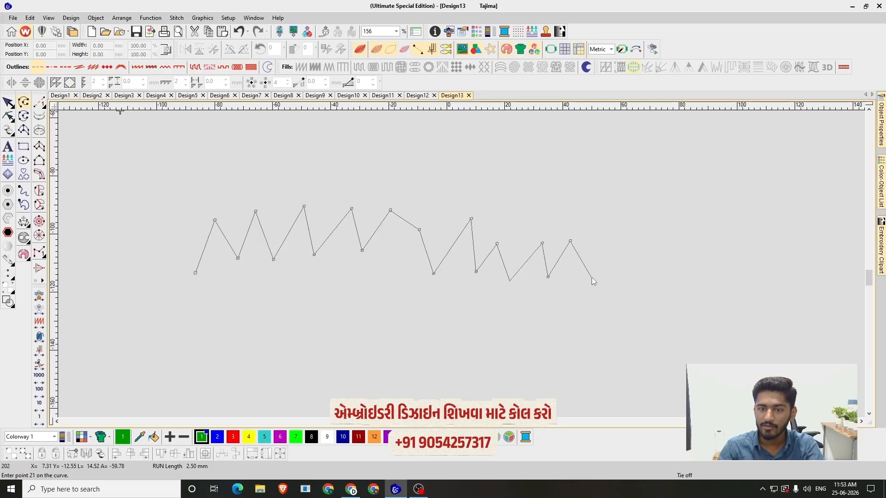
left_click(637, 258)
left_click(640, 309)
left_click(664, 244)
left_click(673, 288)
left_click(696, 259)
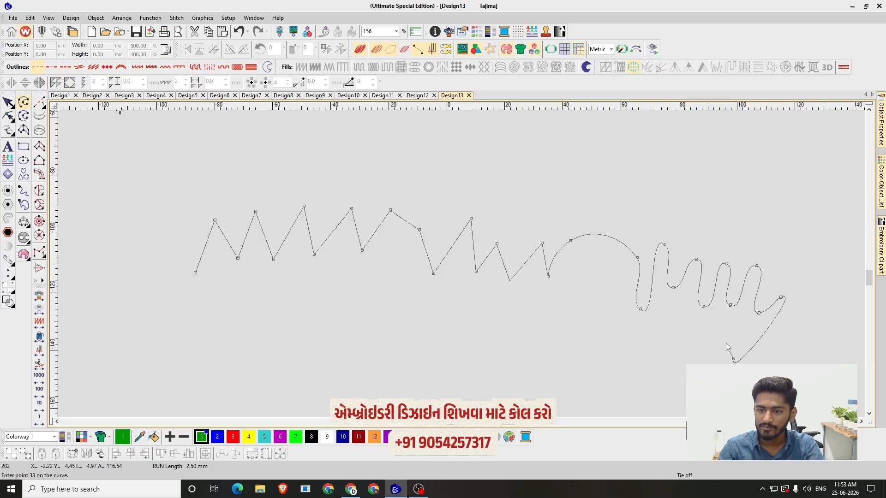
left_click(688, 340)
left_click(638, 321)
left_click(613, 371)
left_click(588, 304)
left_click(554, 320)
left_click(524, 382)
left_click(505, 325)
left_click(463, 369)
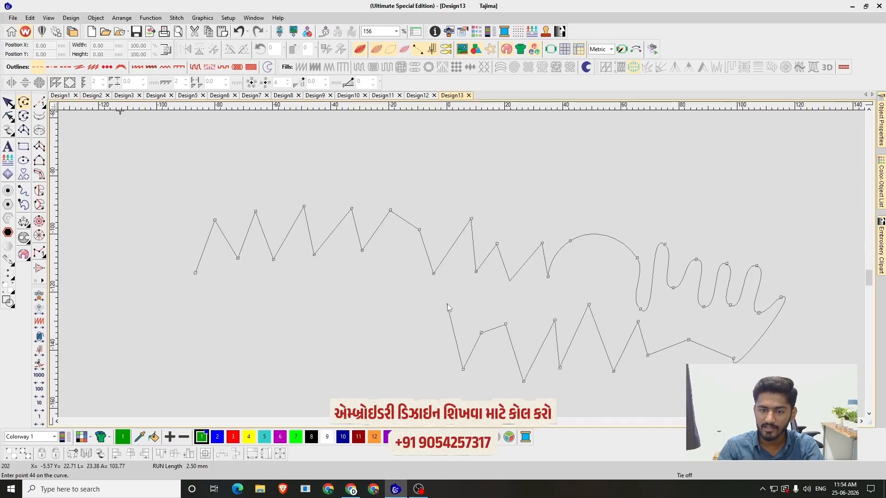
left_click(447, 304)
left_click(447, 364)
left_click(426, 311)
left_click(401, 385)
left_click(383, 328)
left_click(379, 375)
left_click(355, 328)
left_click(313, 312)
left_click(298, 321)
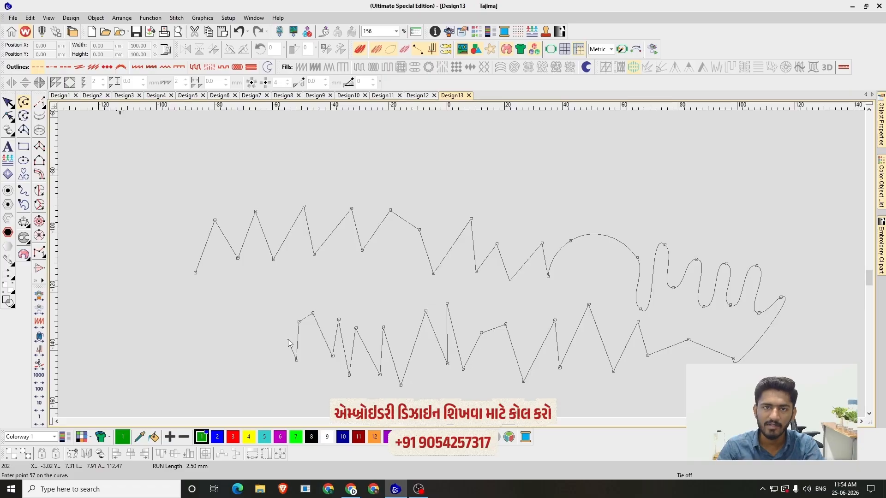
left_click(249, 321)
left_click(240, 360)
left_click(242, 318)
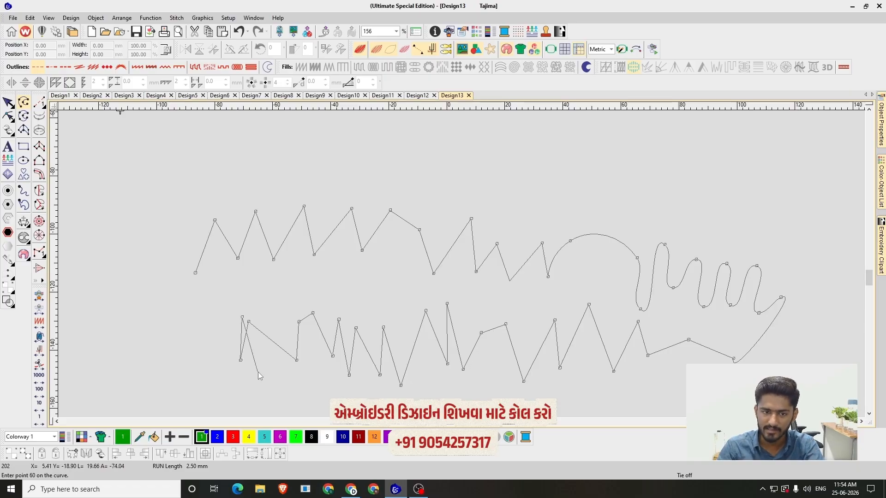
key("Return")
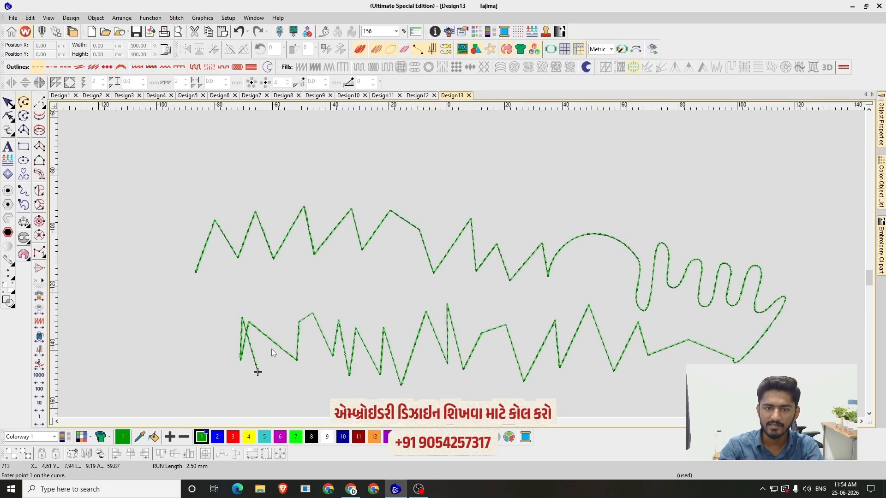
scroll(401, 303, "down", 2)
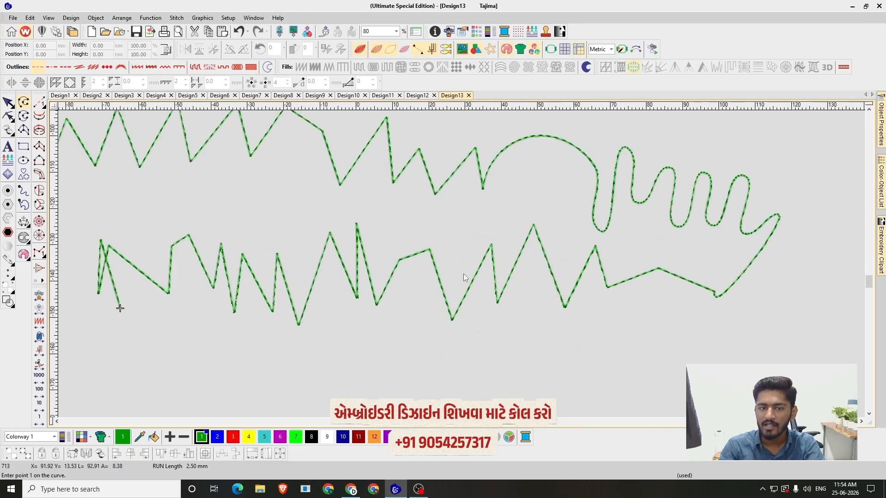
scroll(507, 288, "up", 2)
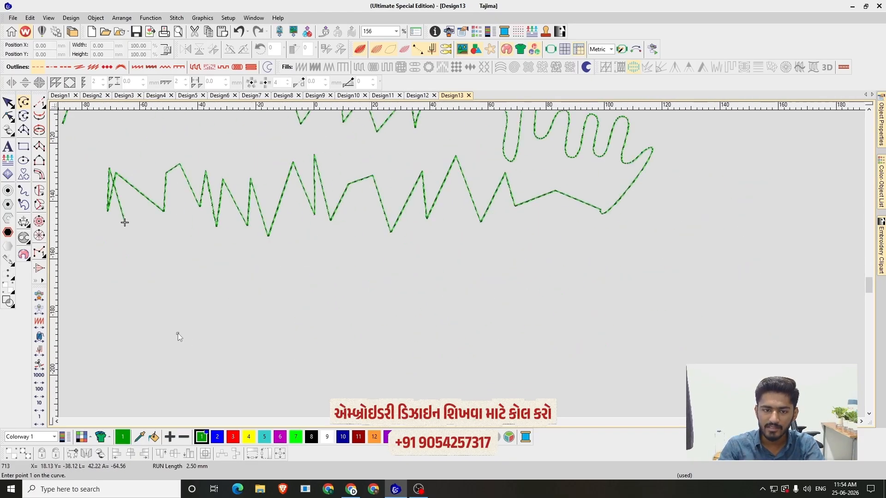
left_click(362, 309)
left_click(387, 347)
left_click(396, 329)
left_click(417, 336)
left_click(456, 319)
left_click(475, 348)
left_click(496, 326)
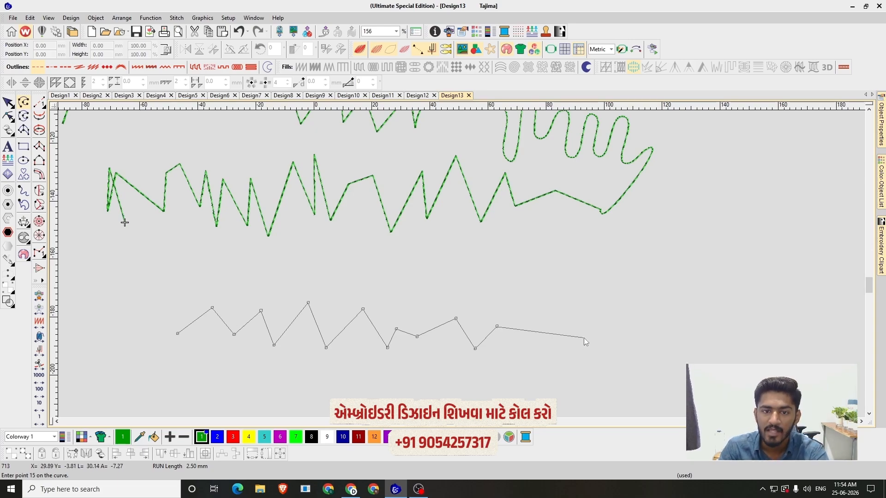
key("BackSpace")
key("BackSpace")
key("BackSpace")
key("BackSpace")
key("BackSpace")
key("BackSpace")
key("BackSpace")
key("BackSpace")
key("BackSpace")
key("BackSpace")
key("BackSpace")
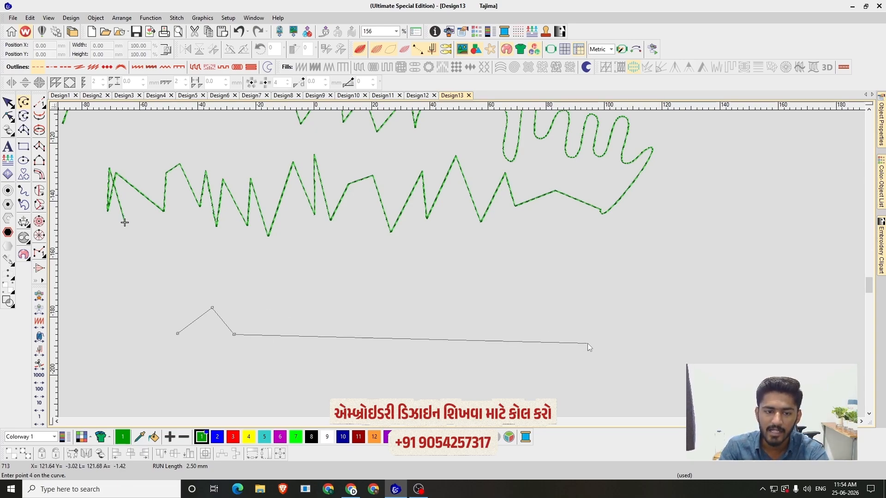
key("BackSpace")
key("BackSpace")
Draw an open run-stitch line of 24 points, about 194 mm wide, below the double row, with straight zigzags followed by curved loops
left_click(184, 289)
left_click(229, 348)
left_click(240, 300)
left_click(275, 369)
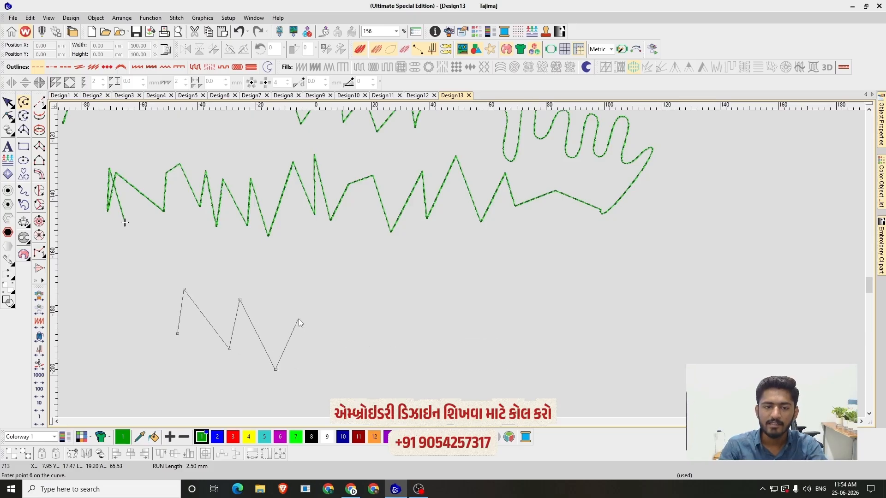
left_click(299, 319)
left_click(349, 385)
left_click(389, 314)
left_click(419, 374)
left_click(442, 284)
left_click(456, 356)
left_click(494, 281)
left_click(511, 346)
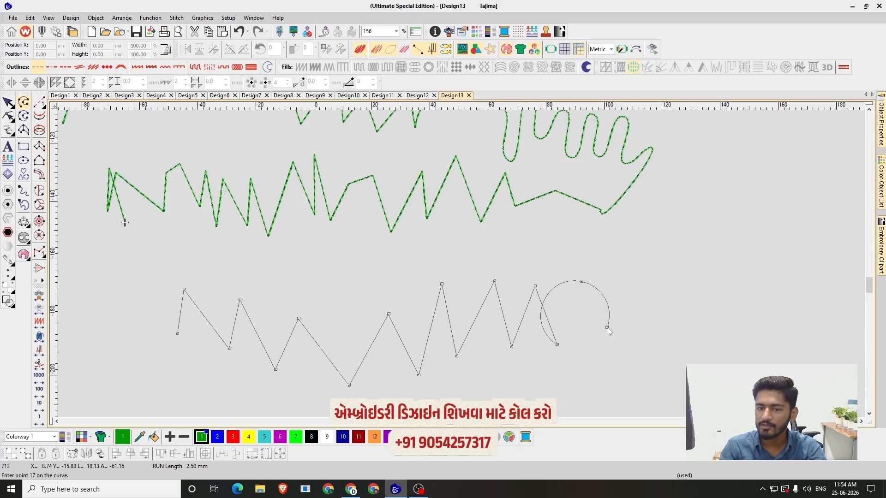
left_click(607, 327)
left_click(627, 288)
left_click(656, 332)
left_click(682, 295)
left_click(695, 336)
left_click(712, 300)
left_click(721, 344)
left_click(739, 323)
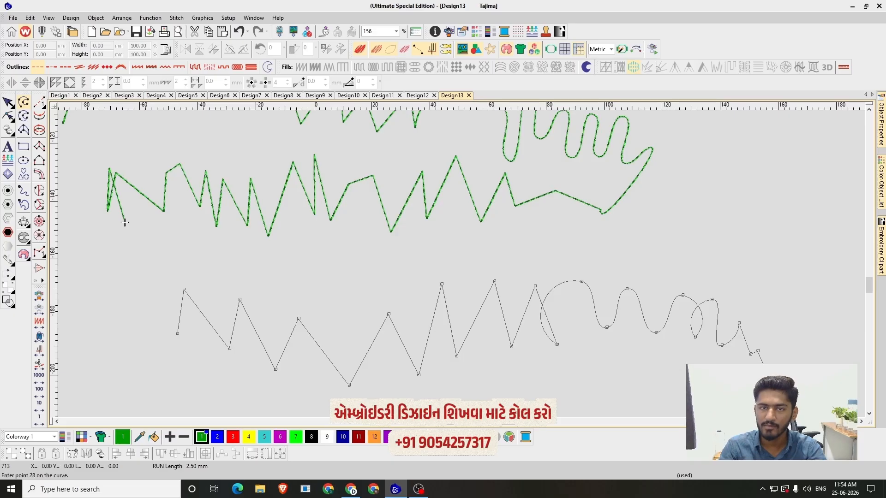
key("BackSpace")
key("BackSpace")
key("BackSpace")
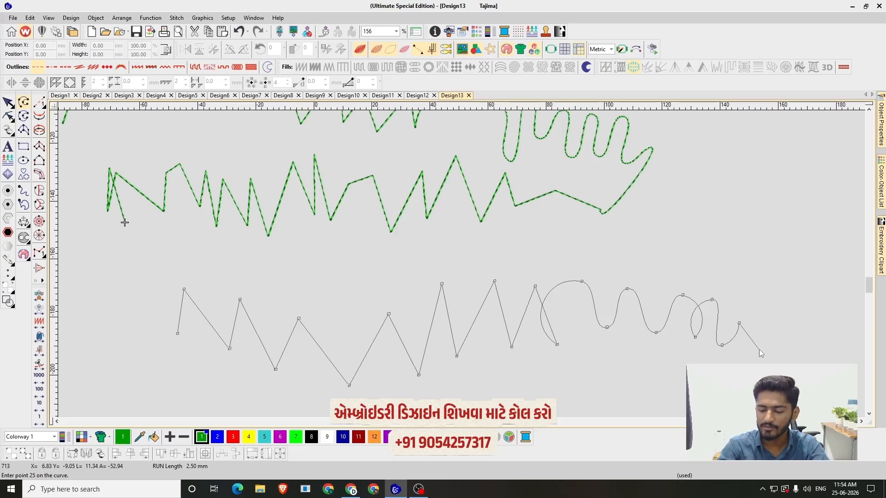
key("Return")
key("shift+z")
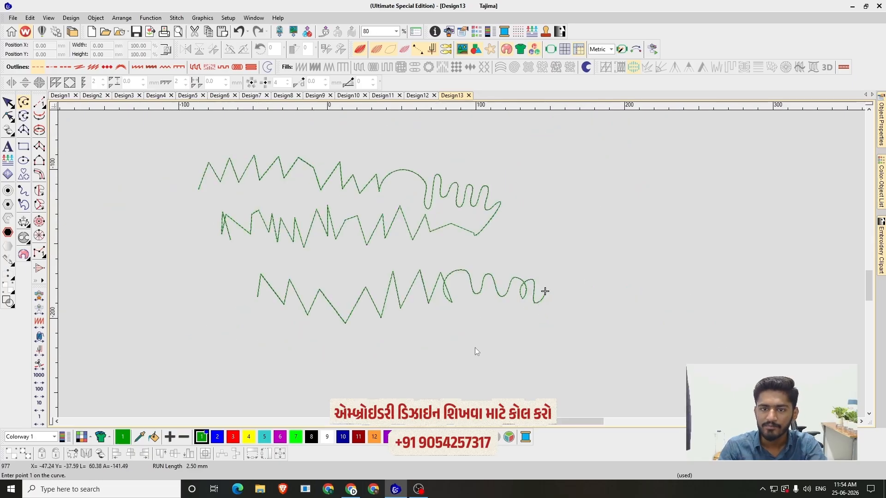
Draw an open four-point run-stitch line below the looped line: a bulging arc about 81 mm tall with a straight segment descending from its upper end
scroll(474, 347, "up", 2)
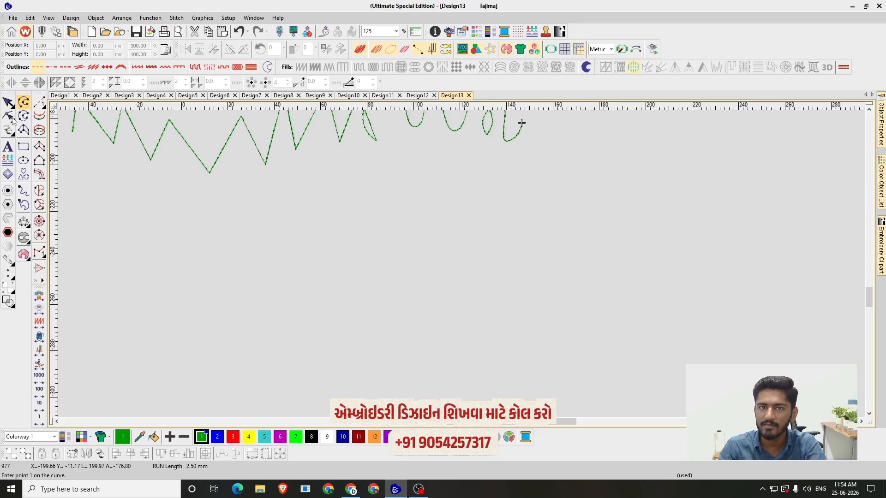
left_click(369, 367)
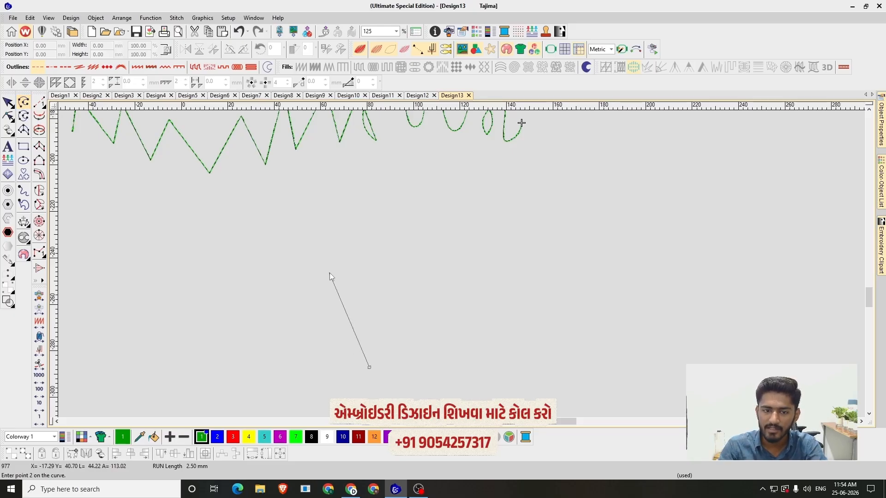
left_click(379, 180)
left_click(414, 260)
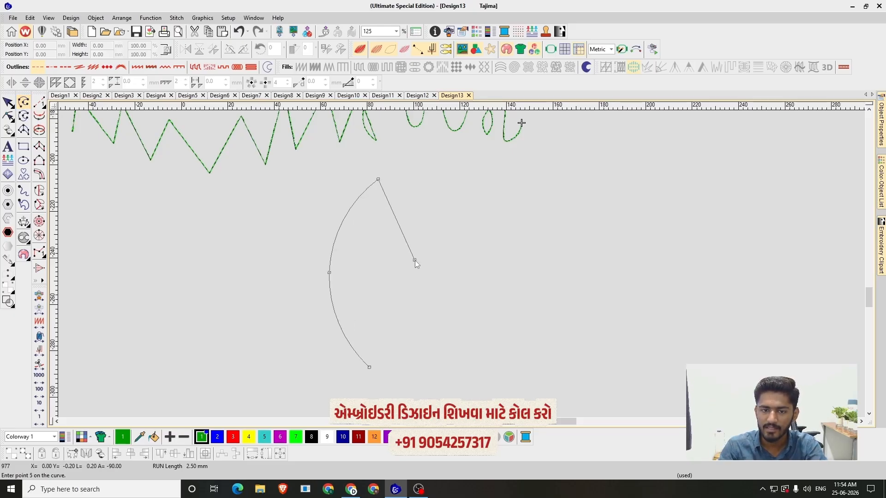
key("Return")
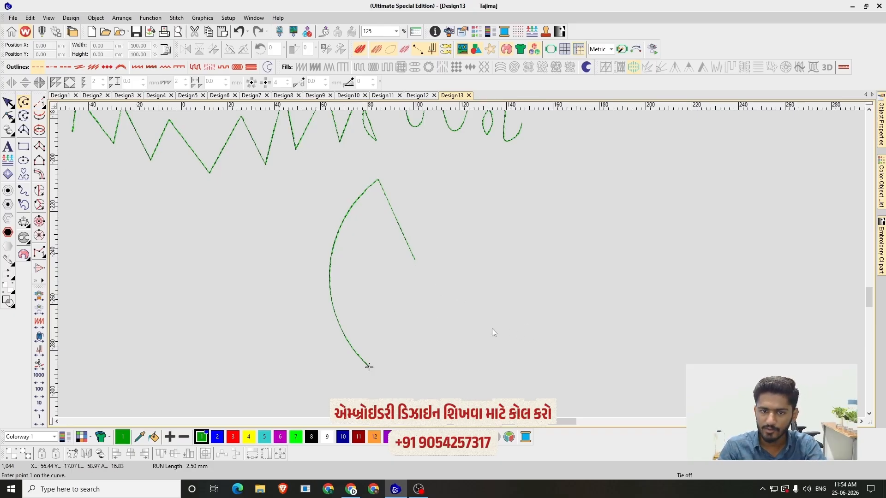
Draw an open 11-point curved run-stitch line about 81 mm wide beside the arc, with a large hook leading into a row of waves
left_click(481, 346)
left_click(446, 269)
left_click(494, 264)
left_click(499, 217)
left_click(522, 243)
left_click(539, 207)
left_click(556, 234)
left_click(561, 197)
left_click(588, 241)
left_click(602, 219)
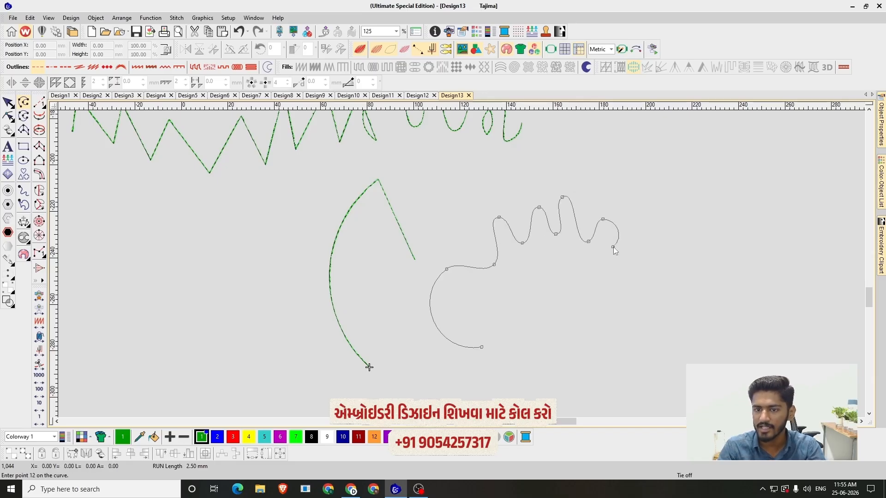
key("Return")
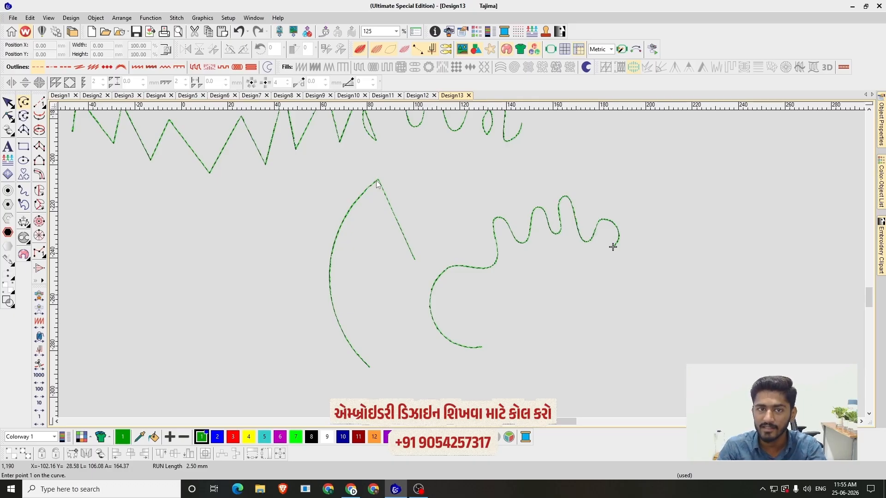
Draw another open curved run-stitch line about 123 mm wide to the right of the wavy one, with a large arc, a loop and trailing waves
left_click_drag(680, 297, 407, 265)
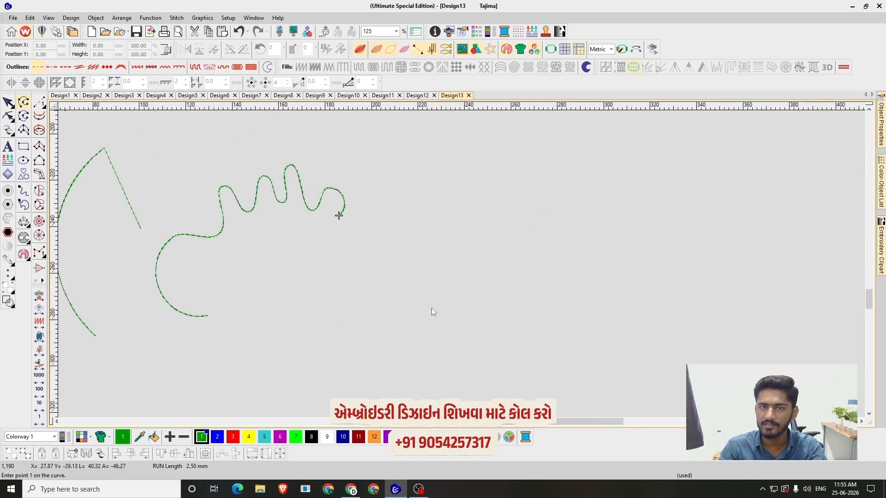
left_click(405, 358)
left_click(384, 279)
left_click(424, 230)
left_click(469, 247)
left_click(452, 302)
left_click(493, 306)
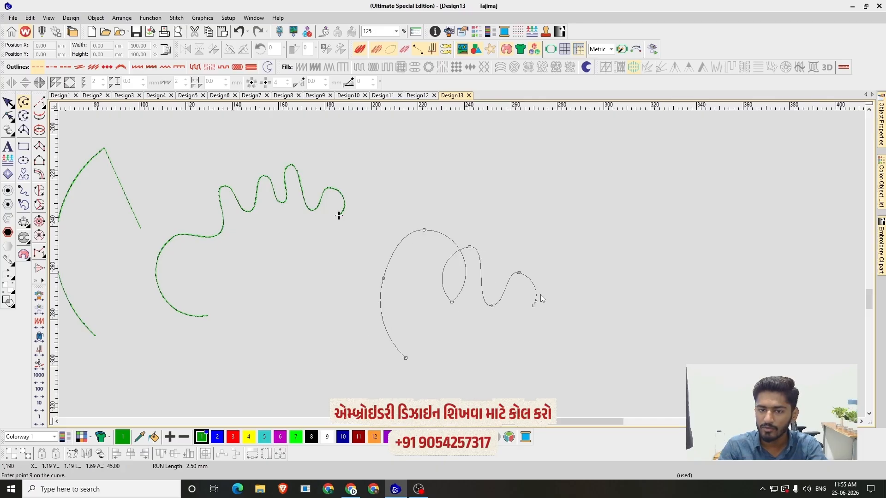
left_click(568, 269)
left_click(613, 280)
left_click(668, 338)
key("Return")
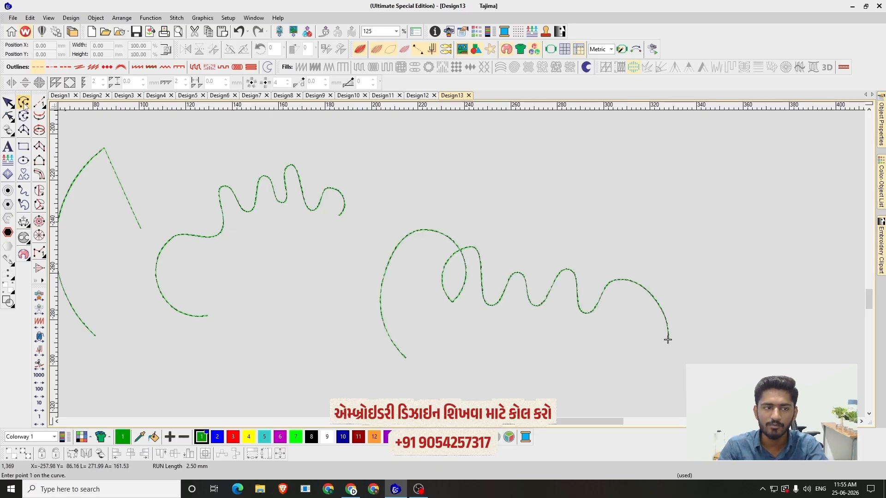
Digitize a closed run-stitch leaf outline about 57 mm tall and 29 mm wide below the last curve, using curved sides and pointed ends
scroll(85, 119, "down", 2)
scroll(85, 118, "up", 3)
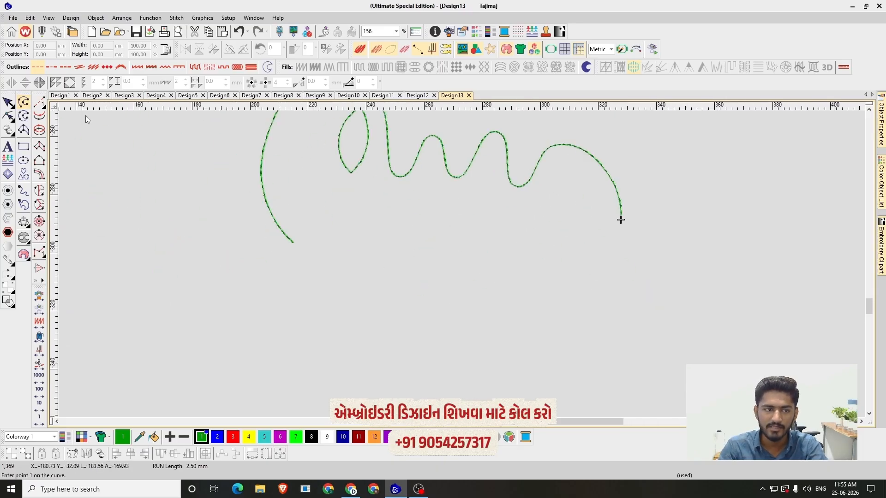
left_click(24, 116)
scroll(461, 263, "down", 1)
scroll(461, 263, "up", 1)
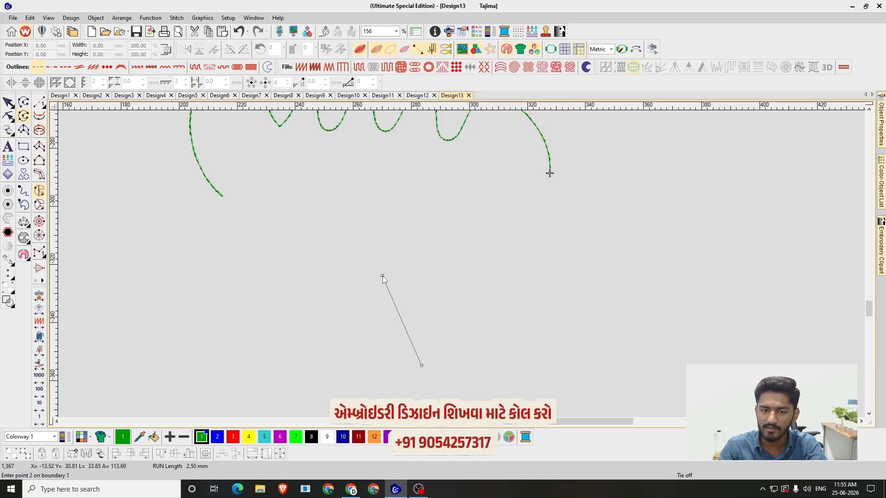
left_click(433, 200)
left_click(465, 267)
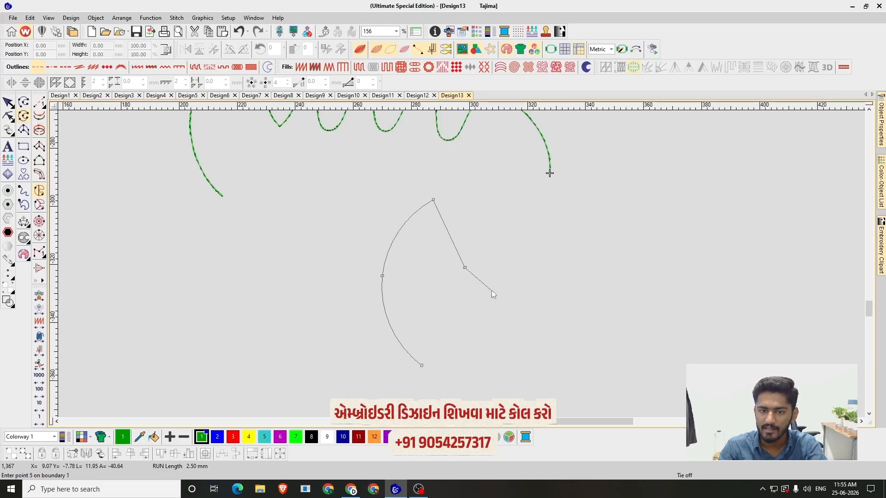
scroll(438, 199, "down", 2)
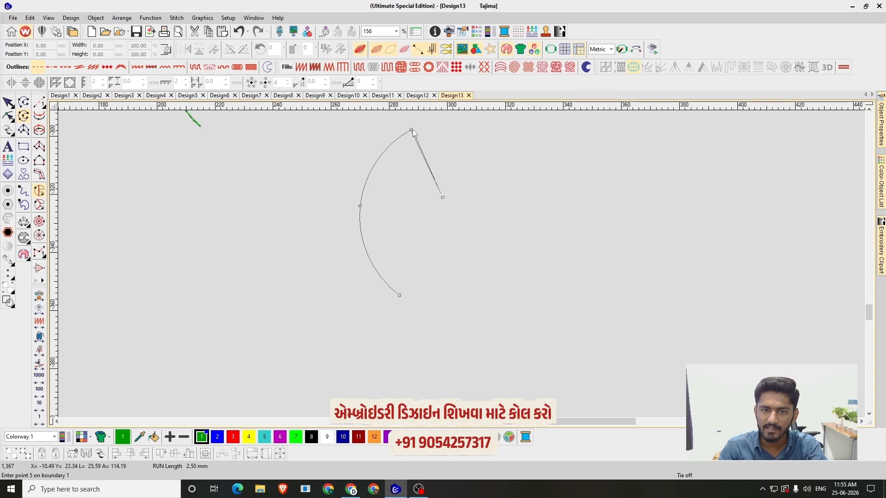
scroll(413, 134, "up", 2)
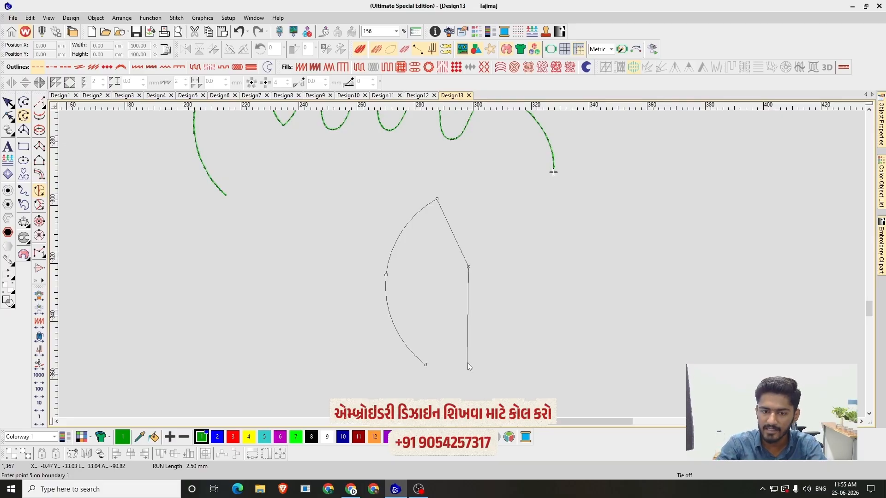
key("Return")
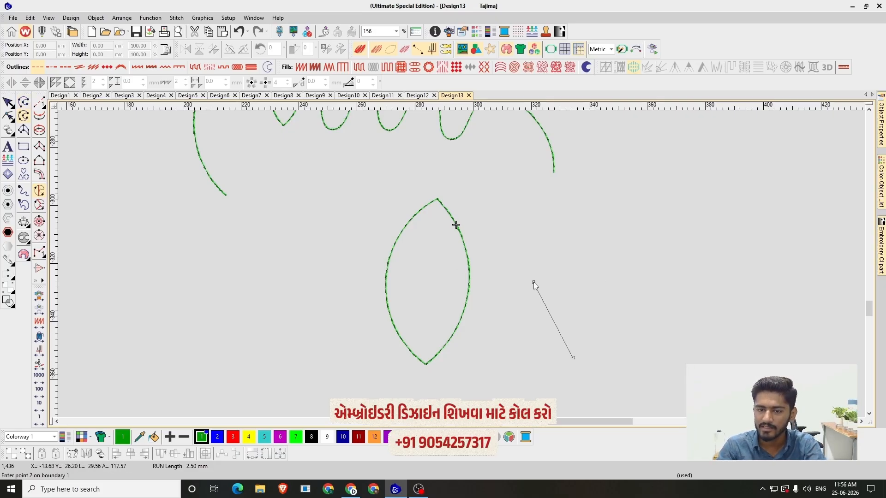
Draw a second closed leaf outline about 51 mm tall and 26 mm wide to the right of the first leaf
right_click(533, 282)
left_click(578, 211)
right_click(609, 282)
key("Return")
Draw a closed teardrop-like outline about 46 mm tall and 22 mm wide, rounded above and pointed below, to the right of the second leaf
left_click(668, 346)
right_click(638, 262)
right_click(669, 210)
key("Return")
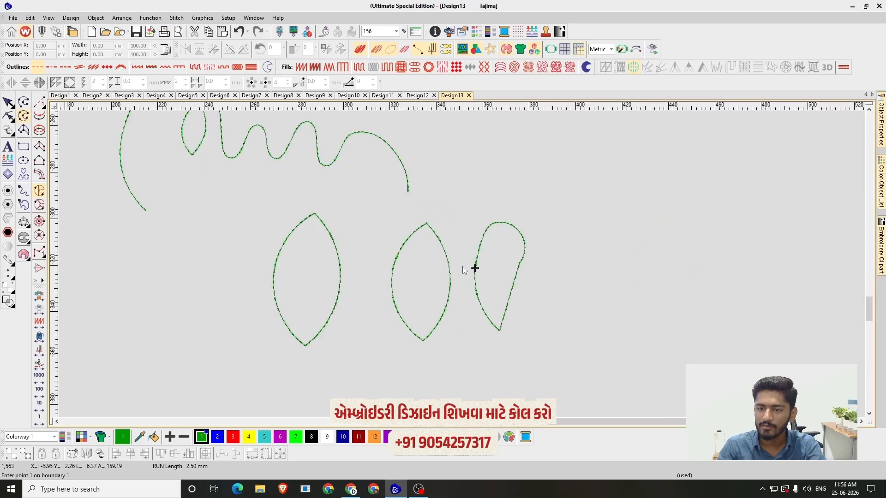
Digitize a closed curved leaf outline about 48 mm wide and 48 mm tall below the teardrop shape, slanting up to a pointed tip
scroll(464, 269, "up", 1)
right_click(510, 298)
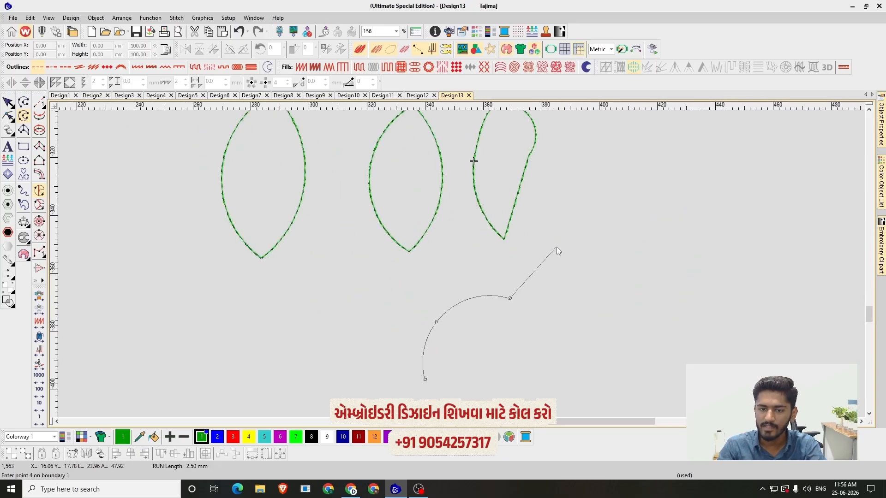
left_click(555, 247)
key("Return")
Digitize a closed bean-like outline about 36 mm wide and 46 mm tall to the right of the slanted leaf, with a rounded upper end
scroll(484, 314, "up", 1)
left_click(462, 323)
right_click(469, 249)
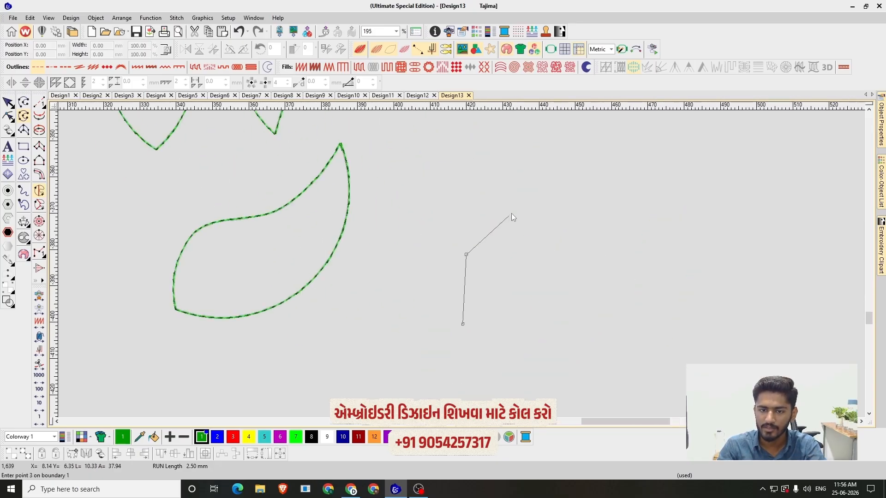
right_click(518, 213)
right_click(571, 159)
right_click(584, 193)
right_click(538, 283)
key("Return")
Draw three run-stitch rectangles about 24 × 30, 27 × 31 and 30 × 34 mm in a row below the slanted curved outlines
scroll(507, 277, "right", 3)
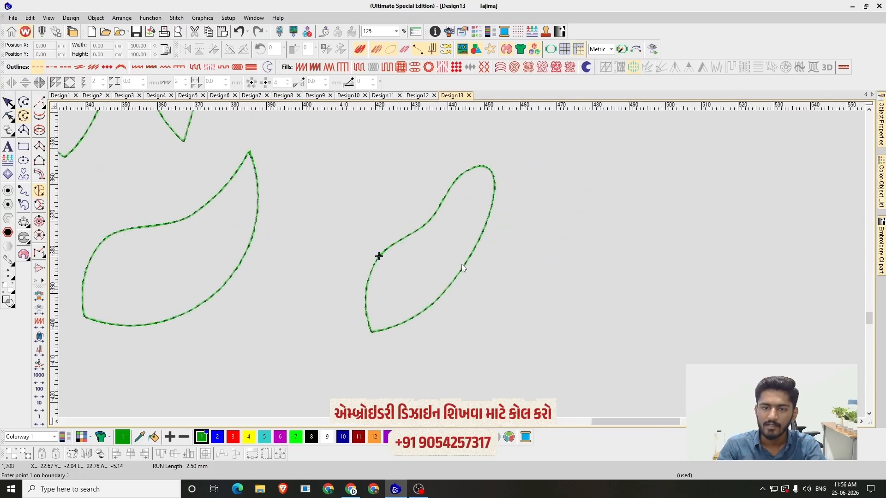
scroll(394, 287, "down", 5)
scroll(369, 258, "left", 4)
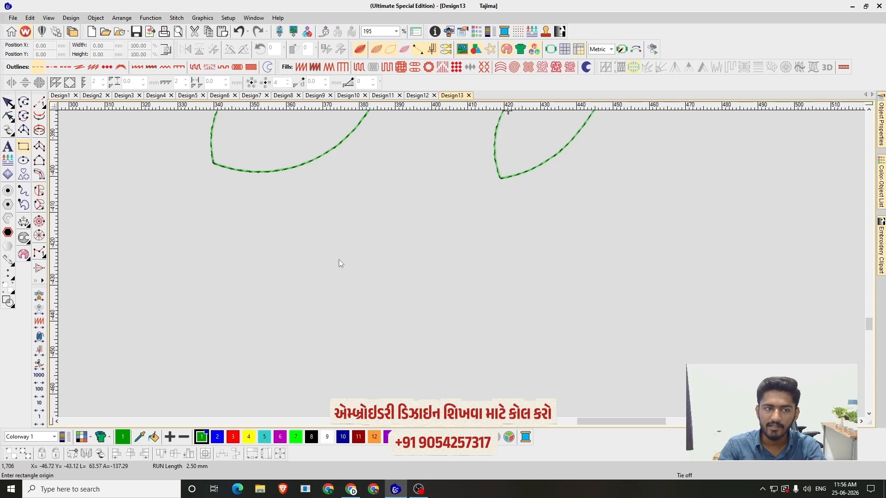
left_click(334, 209)
left_click(422, 317)
left_click(497, 227)
left_click(594, 339)
left_click(628, 217)
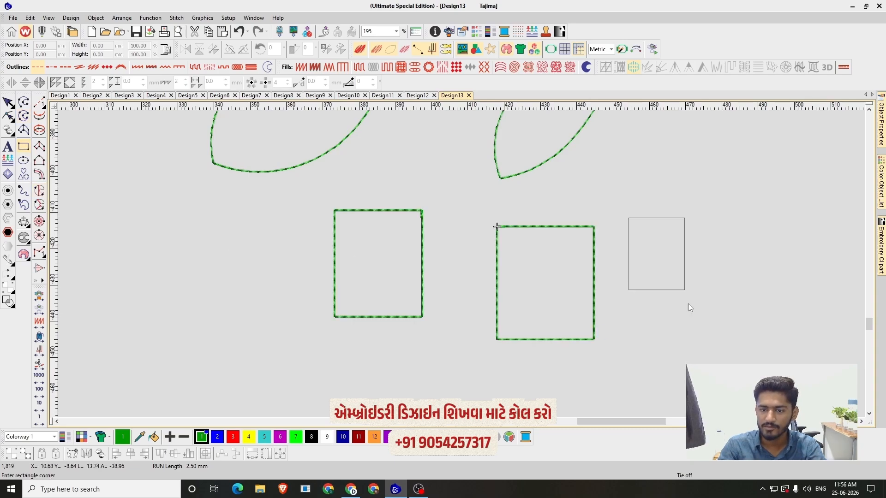
left_click(739, 340)
Draw two wide rectangles side by side beneath the row of three, about 43 × 30 mm and 94 × 25 mm
scroll(464, 279, "up", 2)
scroll(459, 306, "down", 4)
left_click(288, 266)
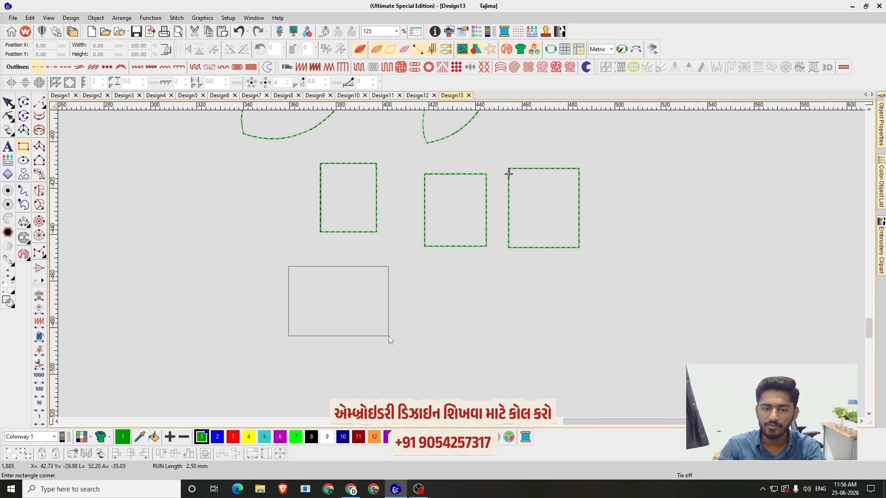
left_click(388, 336)
left_click(435, 283)
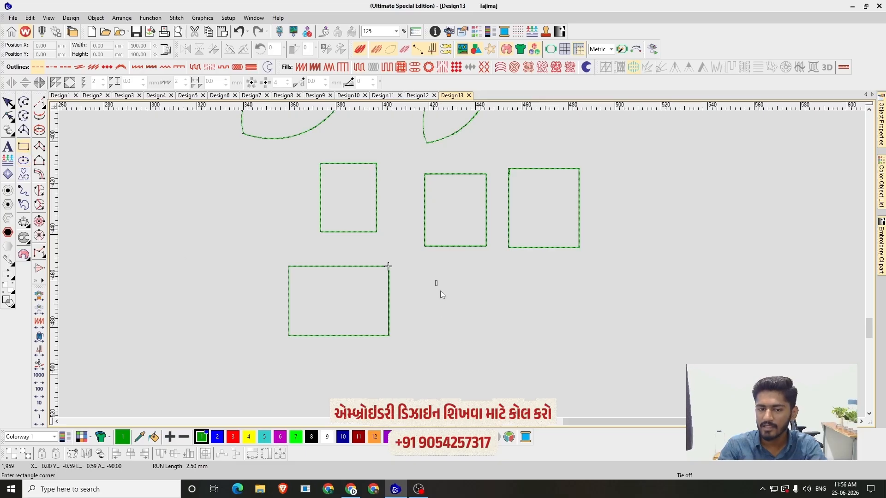
left_click(654, 342)
Draw two adjoining tall rectangles, about 32 × 56 mm and 31 × 49 mm, at the right end of the long rectangle
left_click(611, 231)
left_click(684, 362)
left_click(684, 235)
left_click(757, 350)
scroll(269, 341, "down", 2)
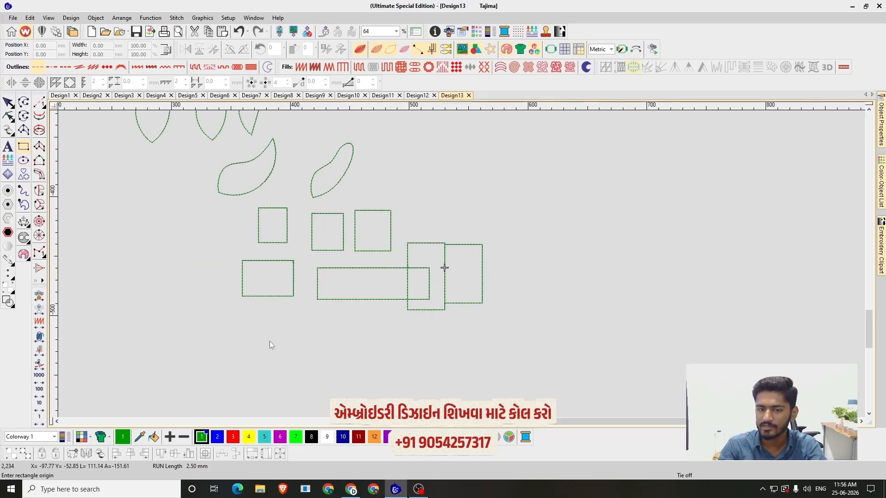
Draw three overlapping rectangles about 53 × 35, 59 × 44 and 25 × 29 mm in a new row below the wide rectangles
scroll(351, 286, "up", 2)
left_click(390, 235)
left_click(513, 317)
left_click(481, 242)
left_click(618, 345)
left_click(605, 261)
left_click(662, 328)
Draw four mostly overlapping rectangles about 42 × 43, 65 × 67, 80 × 69 and 52 × 62 mm to the right of the overlapping trio
scroll(461, 265, "down", 2)
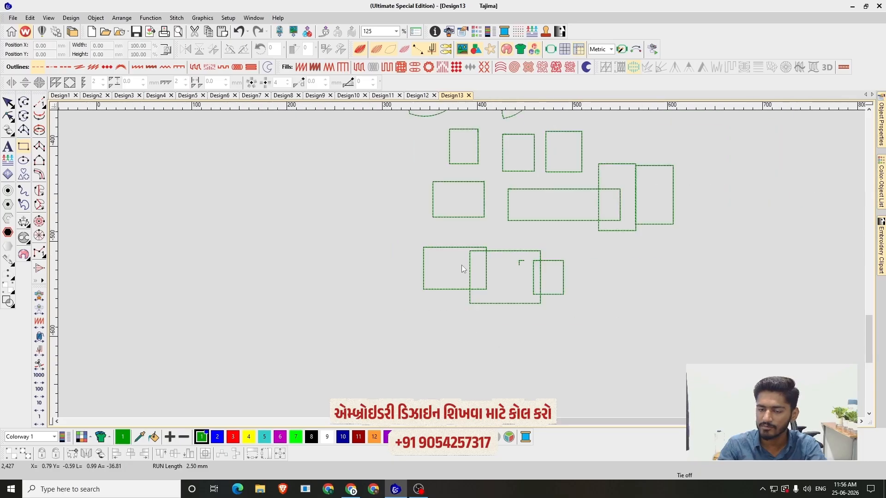
scroll(458, 259, "up", 1)
scroll(497, 216, "down", 1)
left_click(495, 215)
left_click(557, 279)
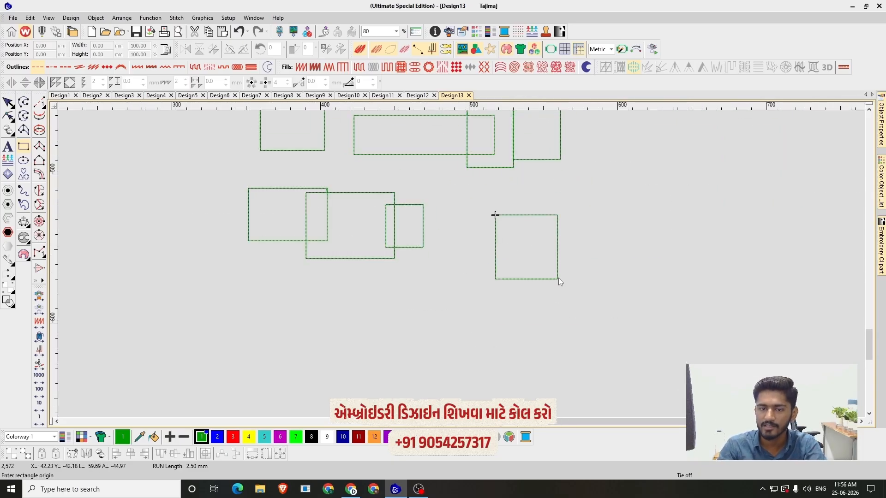
left_click(544, 148)
left_click(640, 248)
left_click(579, 200)
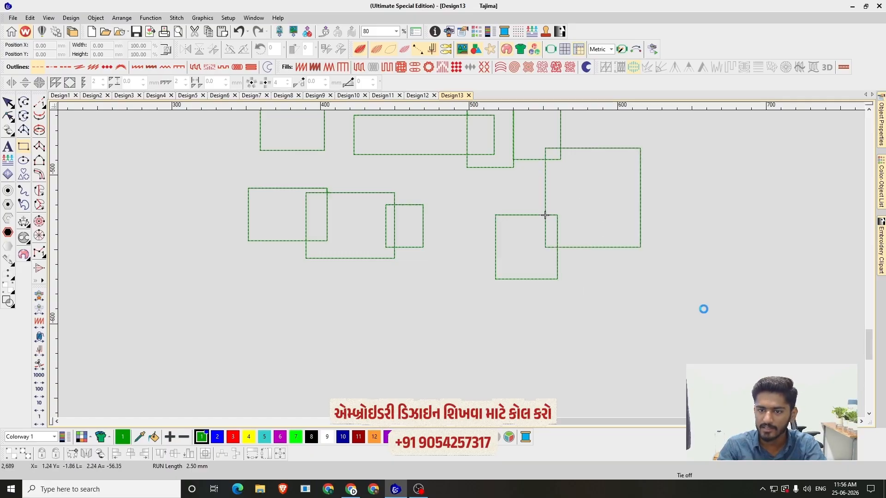
left_click(698, 303)
left_click(604, 256)
left_click(681, 348)
scroll(508, 284, "down", 2)
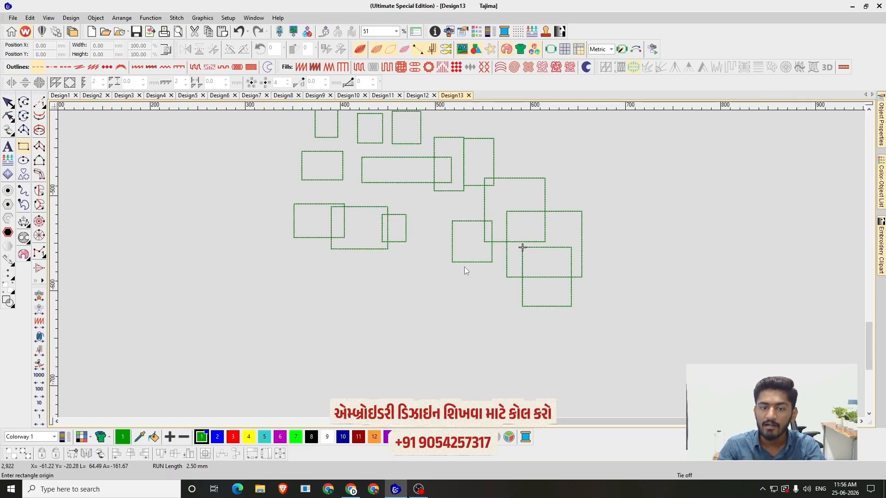
Draw three nearly square rectangles about 70, 56 and 58 mm wide in a row below the others, with the last overlapping the first
scroll(436, 306, "up", 1)
left_click(369, 289)
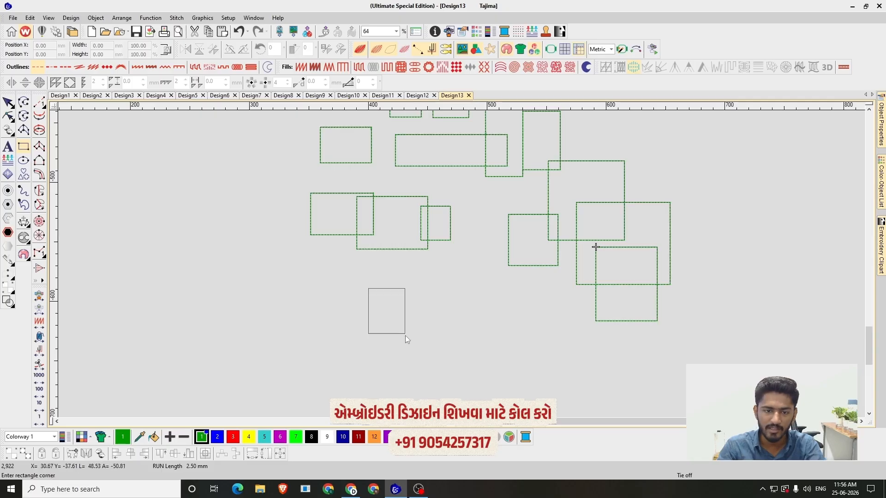
left_click(452, 372)
left_click(492, 296)
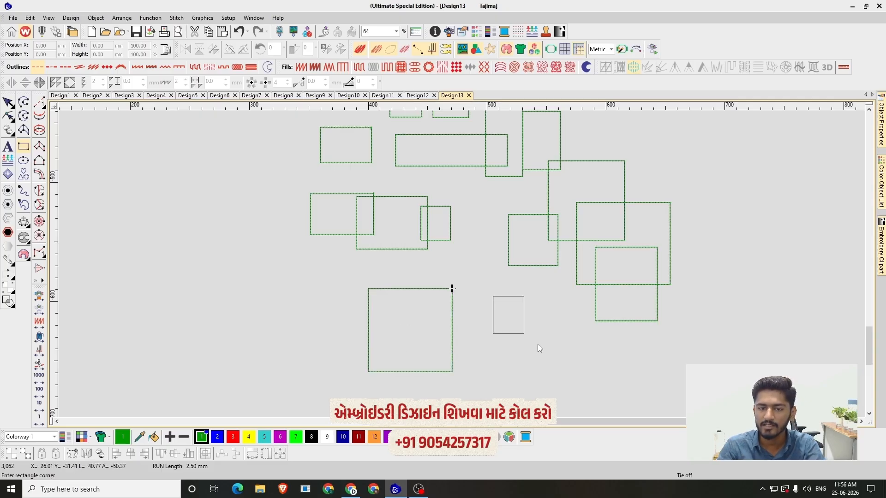
left_click(559, 362)
left_click(307, 283)
left_click(376, 352)
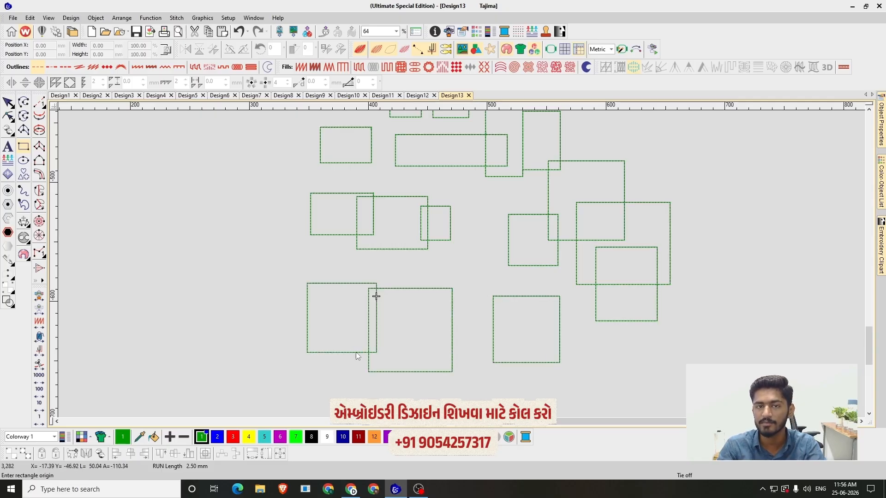
Draw a run-stitch circle about 81 mm in diameter below the lowest row of rectangles
scroll(462, 264, "down", 3)
key("1")
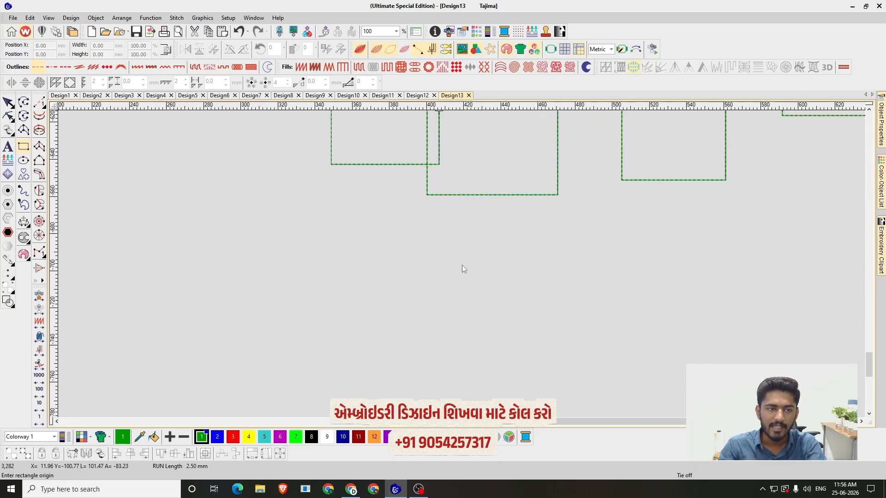
left_click(24, 161)
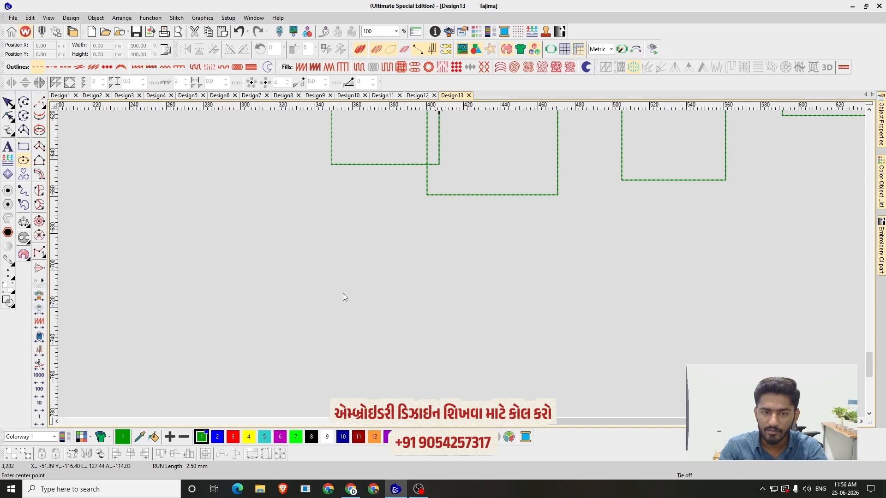
left_click(307, 282)
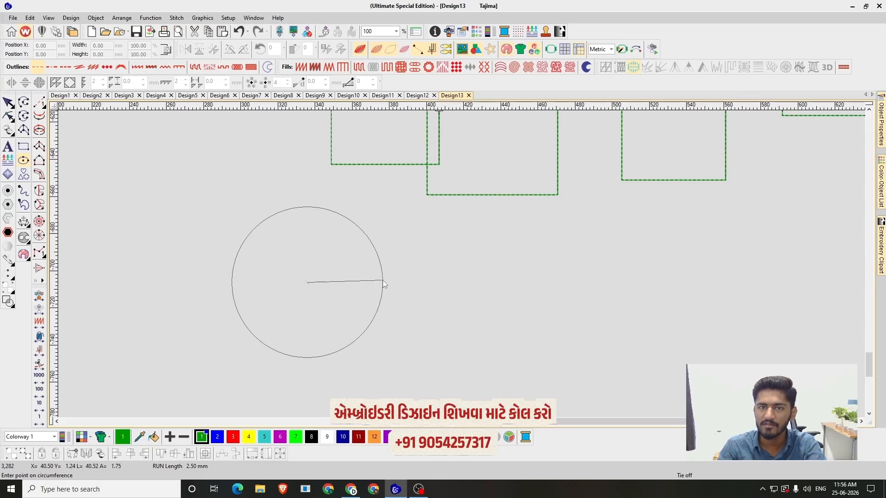
left_click(383, 280)
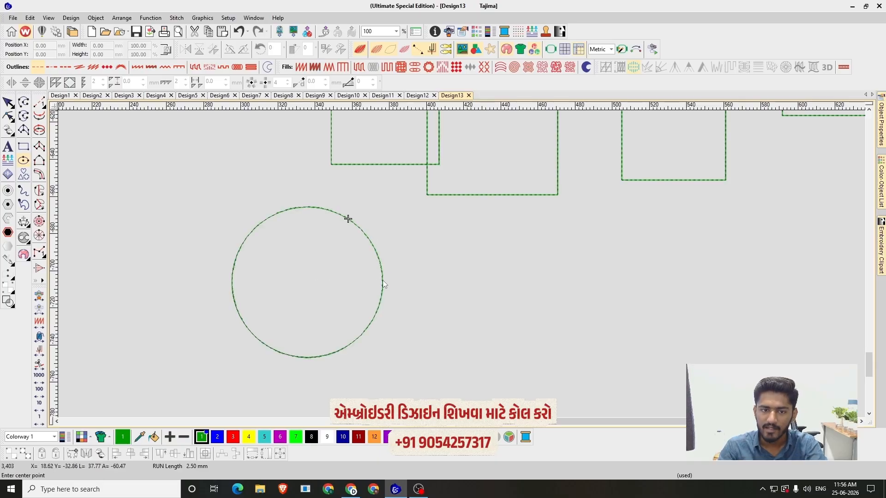
Draw three smaller circles about 46, 44 and 58 mm in diameter to the right of the large circle, overlapping into a chain
left_click(420, 273)
left_click(447, 306)
left_click(569, 265)
left_click(529, 261)
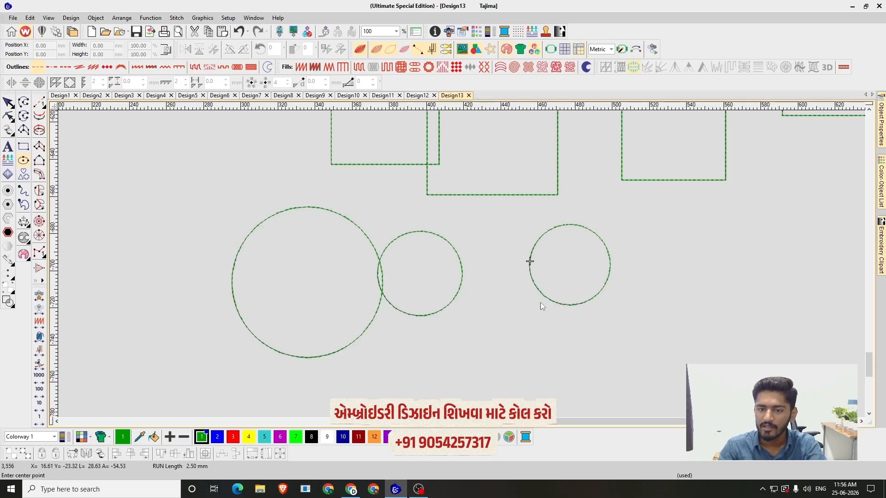
left_click(500, 283)
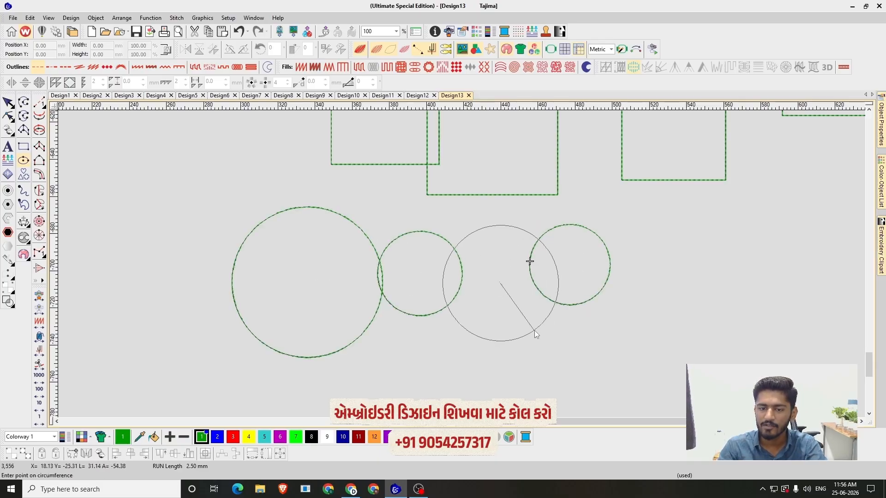
left_click(505, 338)
Draw two overlapping circles about 66 mm and 57 mm in diameter to the right of the circle chain
scroll(461, 264, "up", 1)
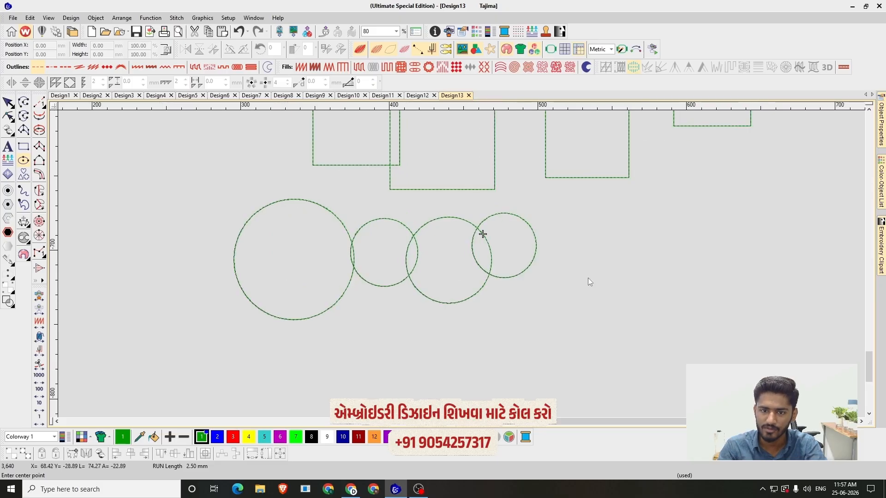
left_click(596, 259)
left_click(606, 308)
left_click(593, 286)
left_click(608, 325)
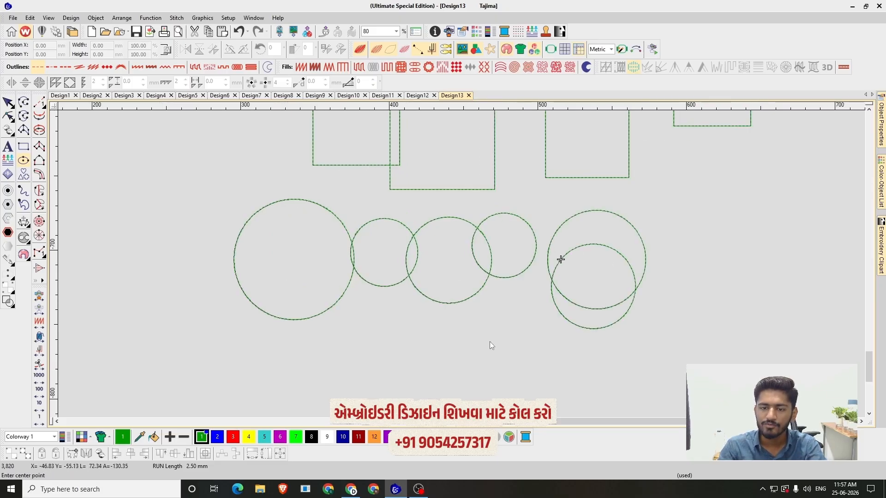
Add a circle about 58 mm in diameter below the chain and one about 59 mm over the overlapping pair
left_click(491, 340)
left_click(523, 370)
left_click(585, 305)
left_click(597, 345)
scroll(460, 264, "down", 1)
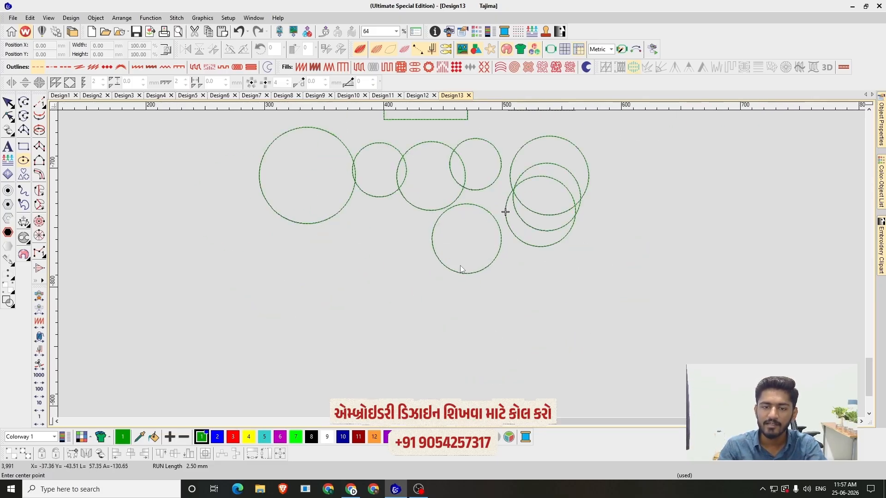
Draw a wide run-stitch ellipse about 211 mm wide and 65 mm tall below the circles
scroll(462, 265, "up", 1)
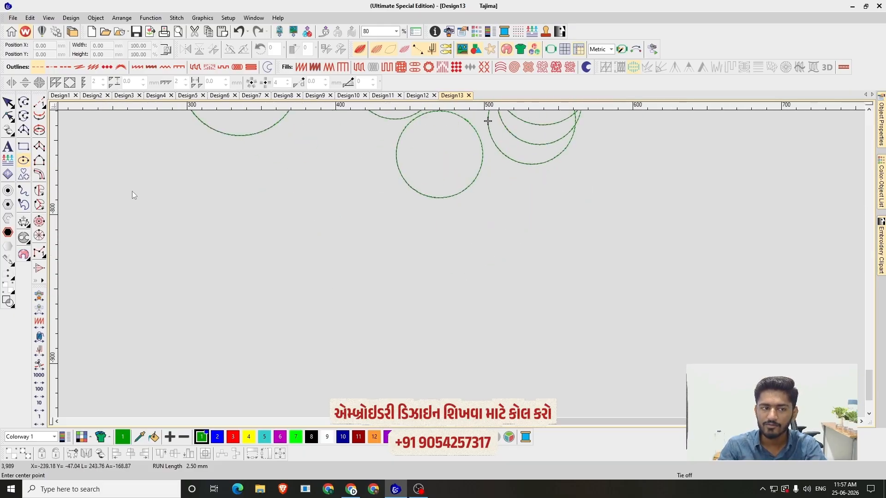
left_click(416, 266)
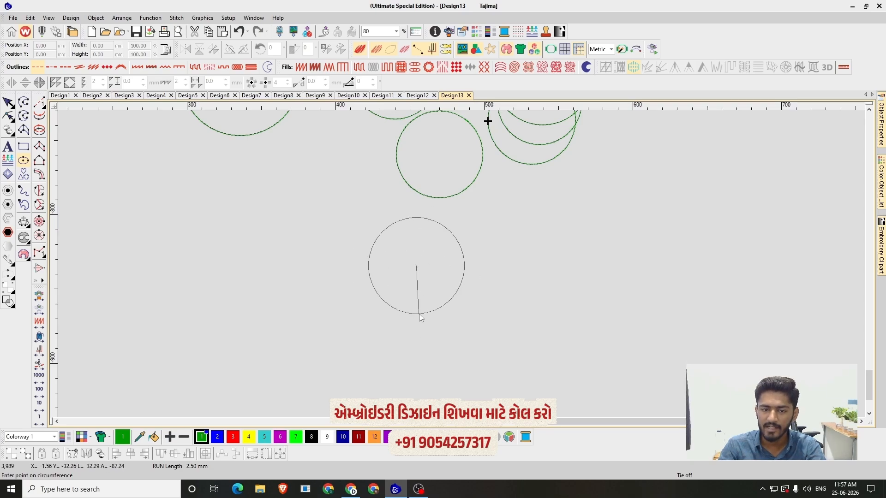
left_click(419, 314)
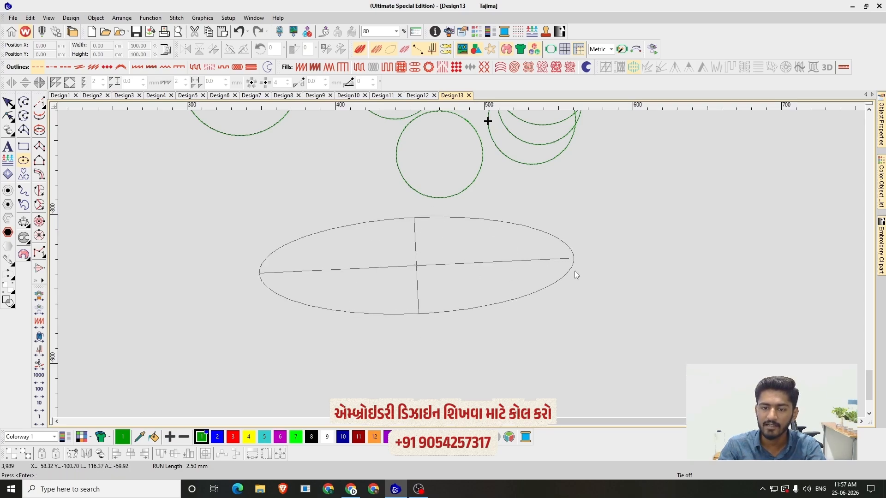
left_click(575, 270)
scroll(463, 274, "down", 3)
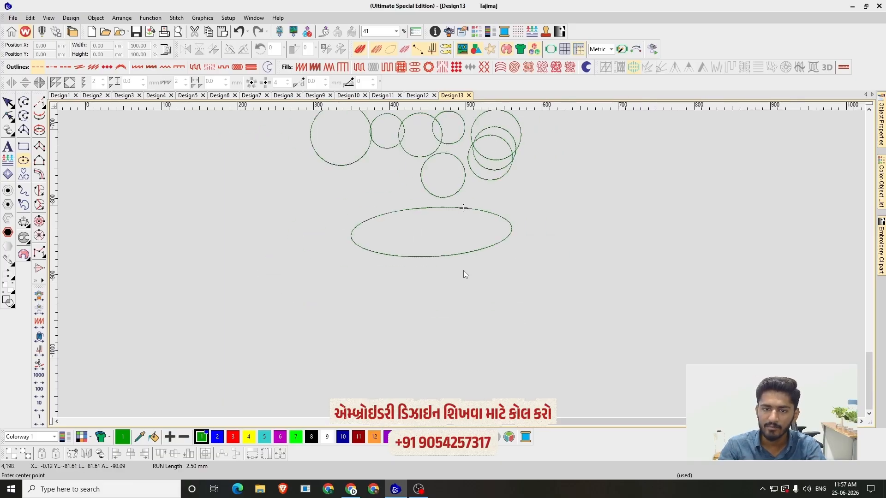
Draw a second, smaller ellipse about 134 mm wide and 36 mm tall below the first ellipse
scroll(464, 271, "up", 3)
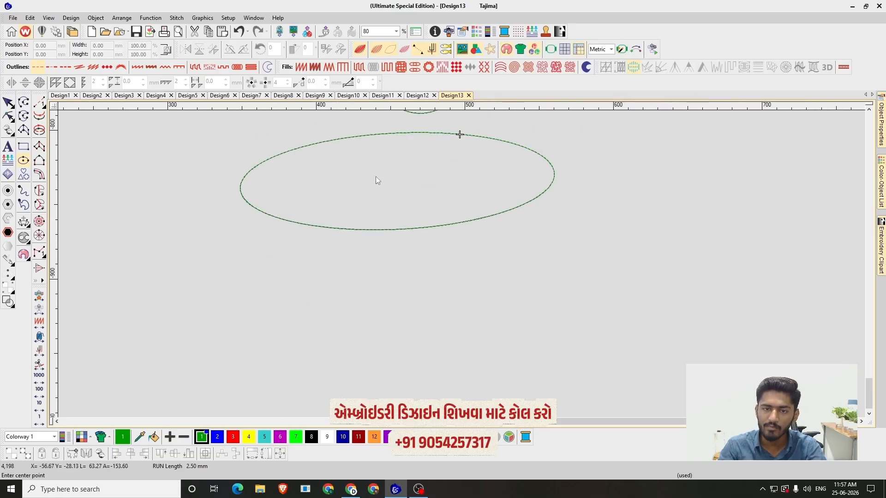
scroll(461, 264, "down", 1)
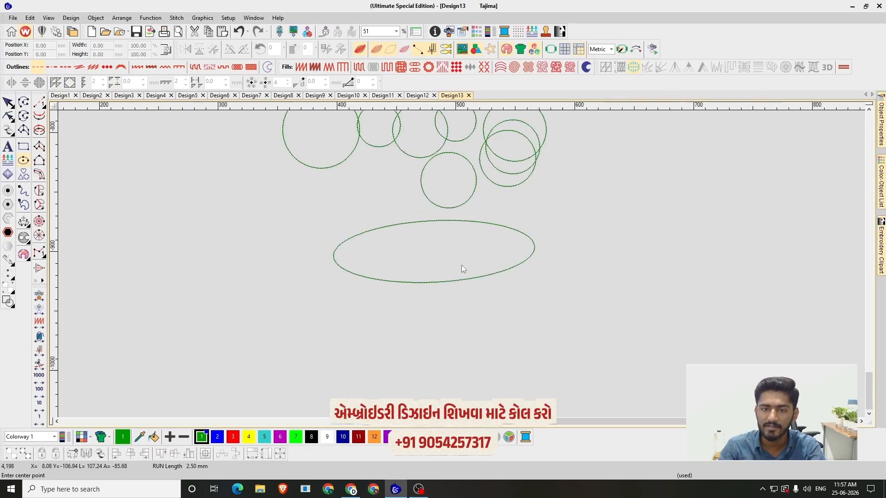
scroll(416, 267, "up", 2)
left_click(421, 264)
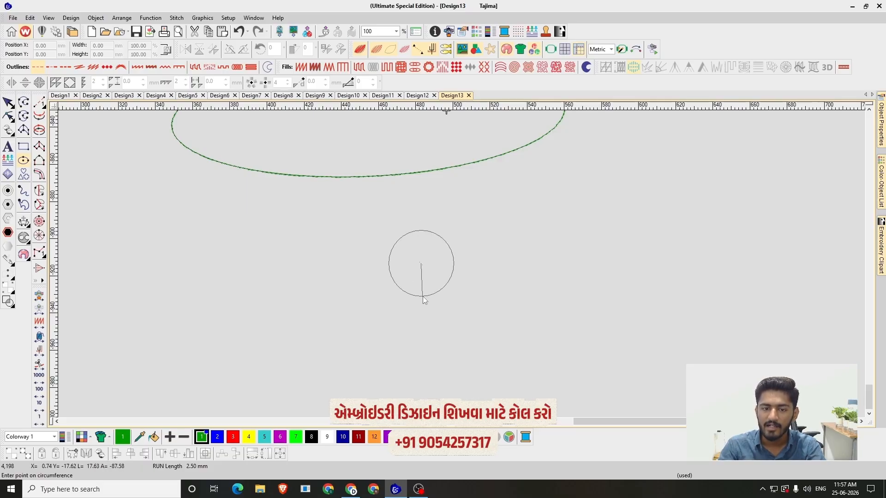
left_click(422, 297)
left_click(546, 270)
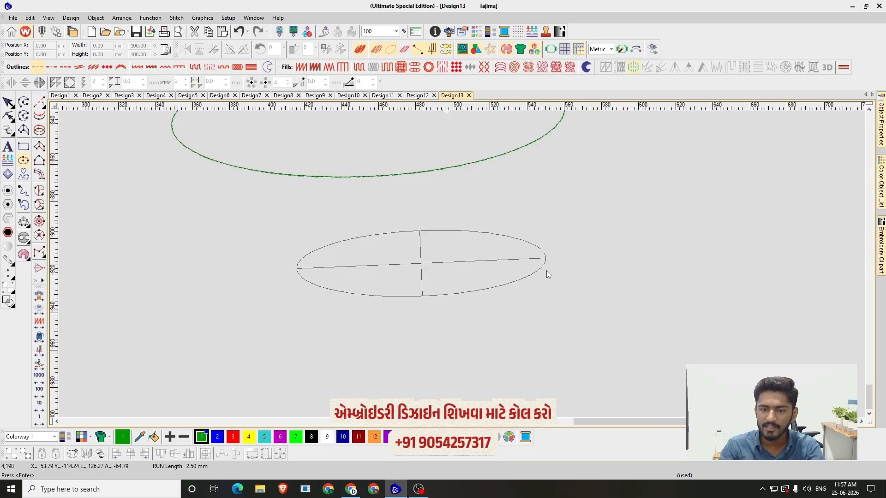
key("Return")
scroll(430, 256, "down", 2)
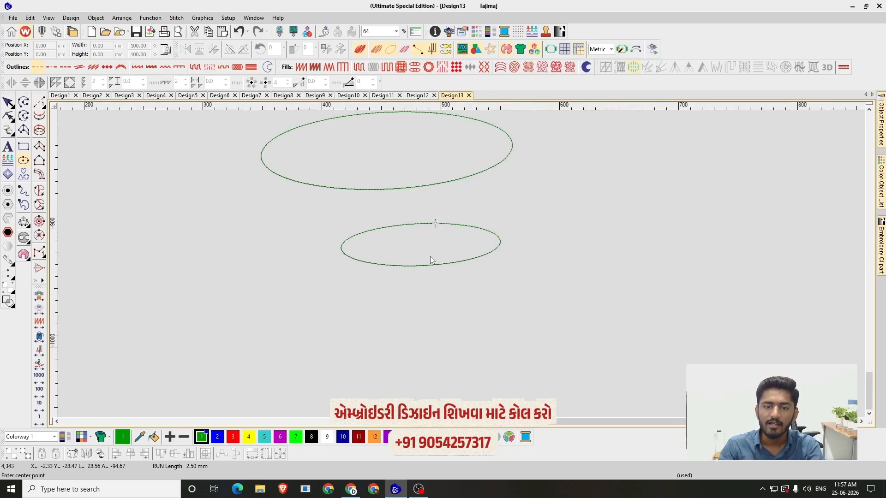
scroll(461, 264, "up", 2)
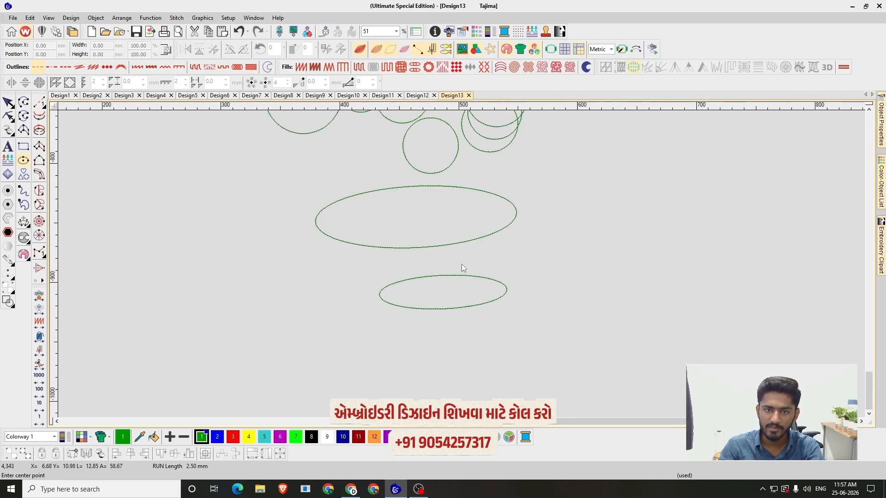
scroll(462, 265, "down", 3)
scroll(461, 264, "up", 2)
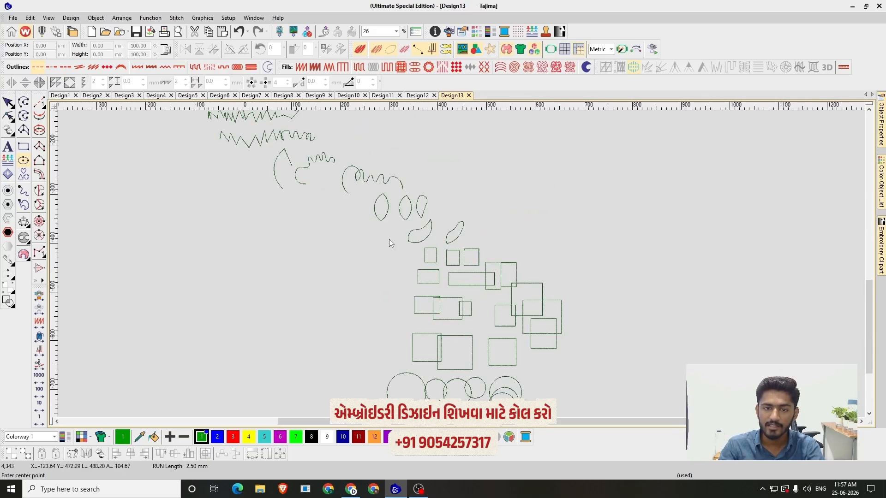
scroll(461, 266, "down", 2)
scroll(460, 263, "up", 4)
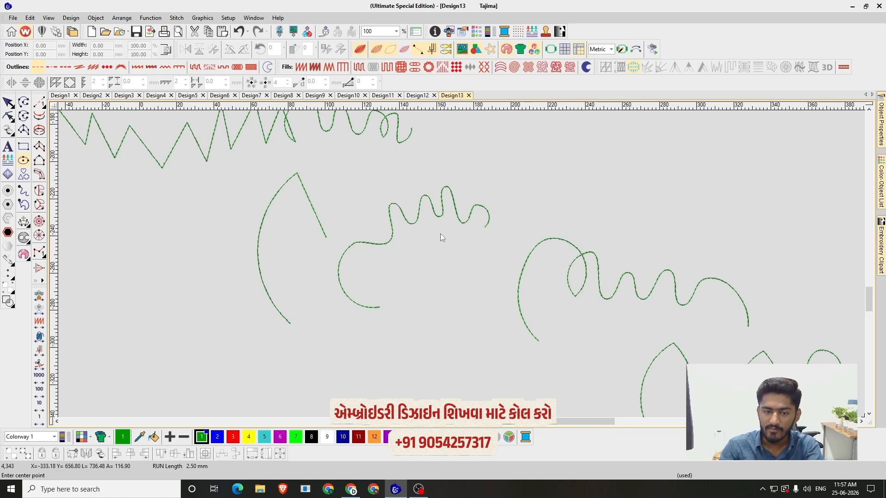
scroll(461, 263, "up", 2)
scroll(462, 264, "up", 1)
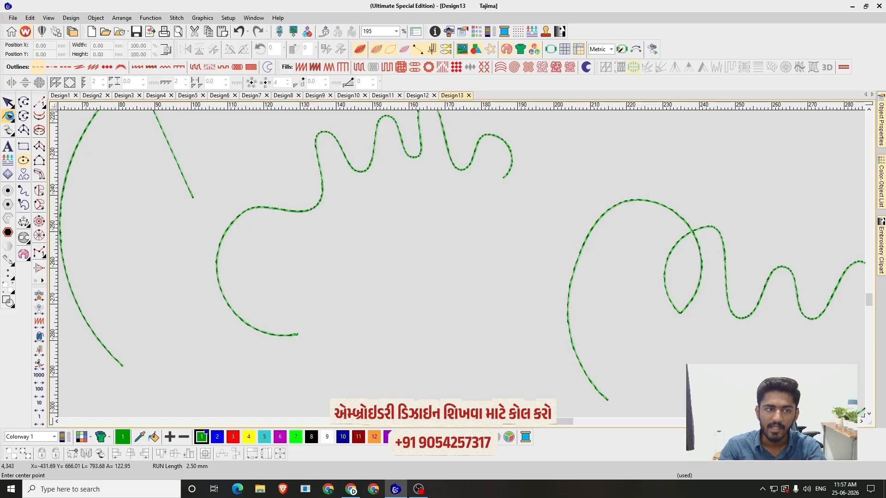
left_click(8, 116)
left_click(282, 211)
scroll(461, 264, "down", 1)
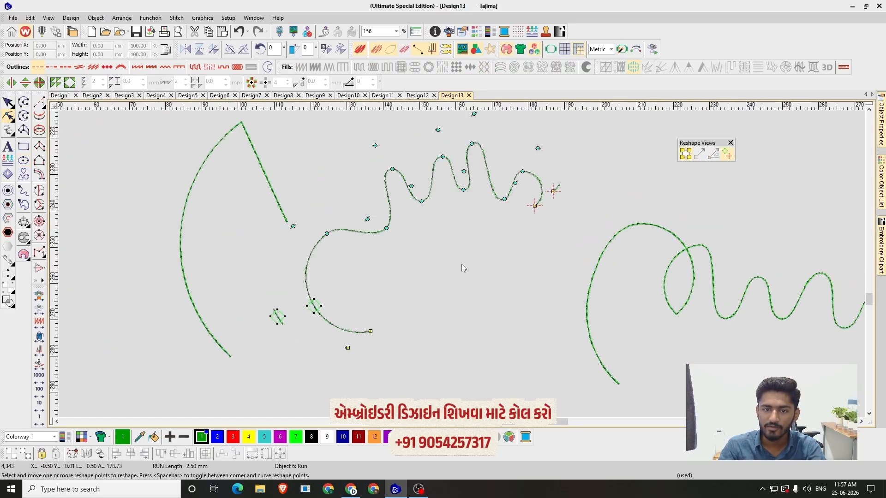
key("Escape")
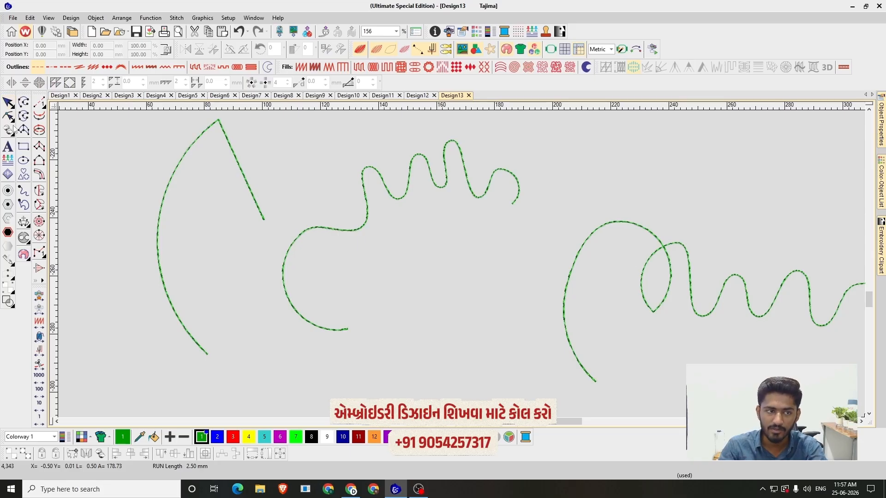
Start reshaping the open wavy run-stitch curve with the rounded lower hook and move its two lower bend points and first crest down and left
left_click(395, 200)
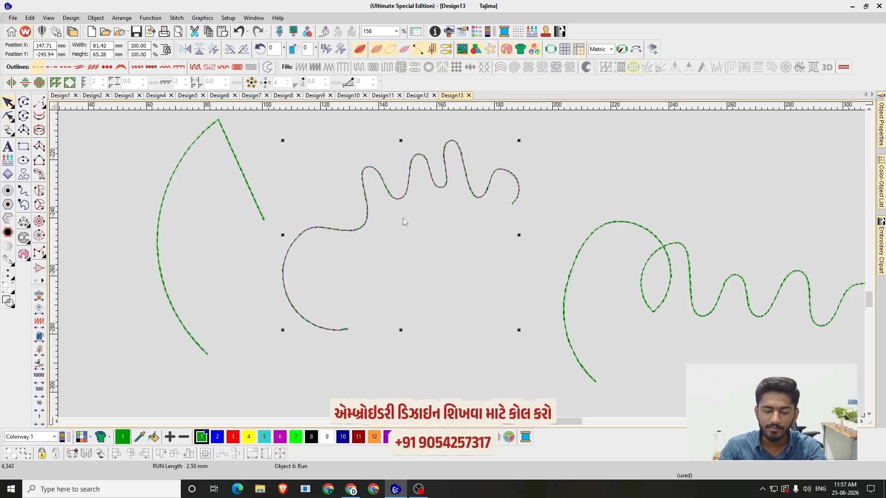
key("h")
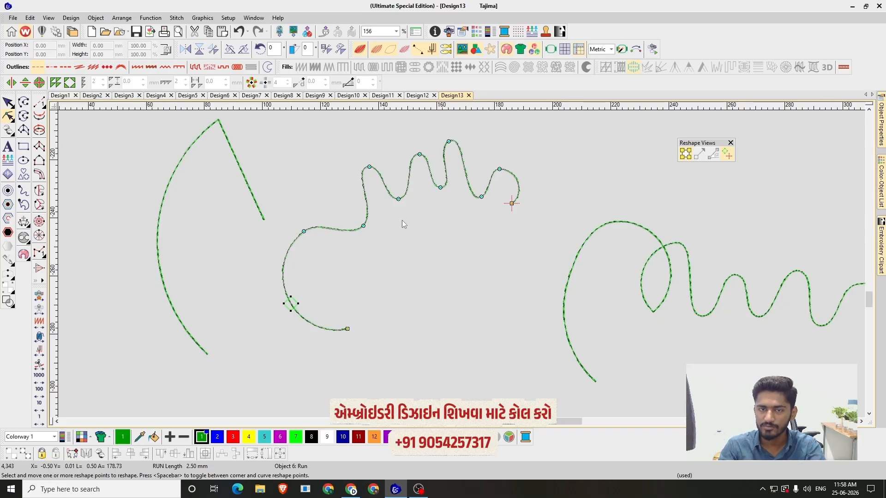
left_click_drag(302, 231, 296, 253)
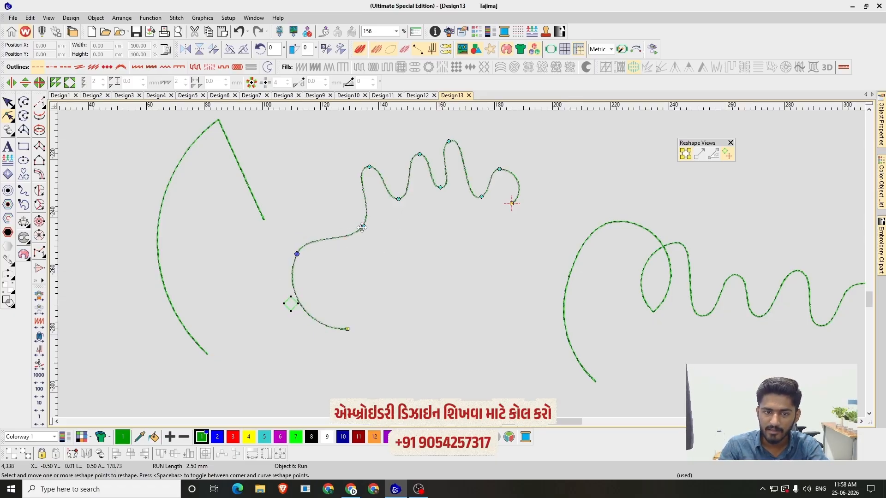
left_click_drag(363, 226, 353, 245)
left_click_drag(369, 168, 360, 176)
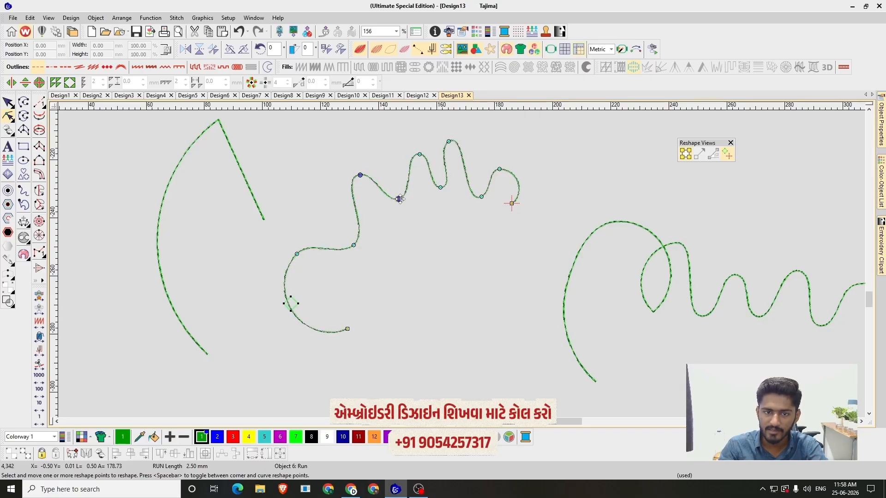
Shift the reshape points at the curve's next trough, second crest, second trough and tallest crest to adjust its middle waves
left_click_drag(399, 200, 405, 204)
left_click_drag(419, 155, 412, 155)
left_click_drag(440, 188, 449, 193)
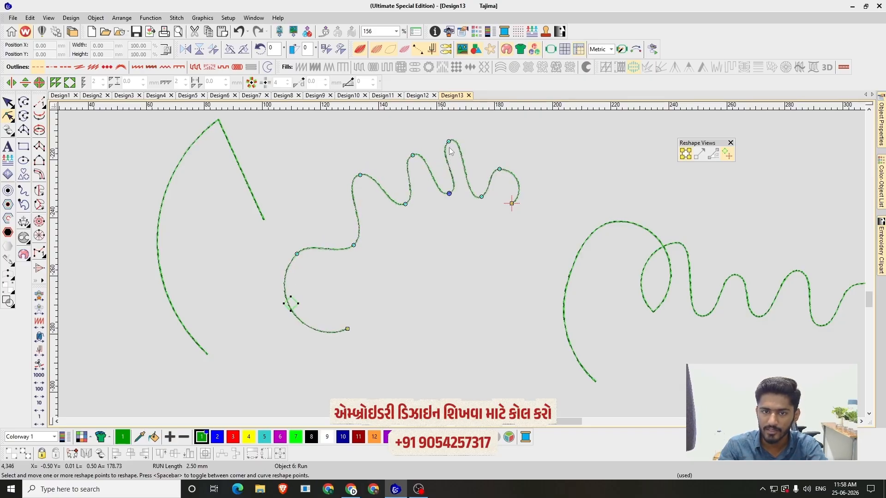
left_click_drag(448, 141, 459, 142)
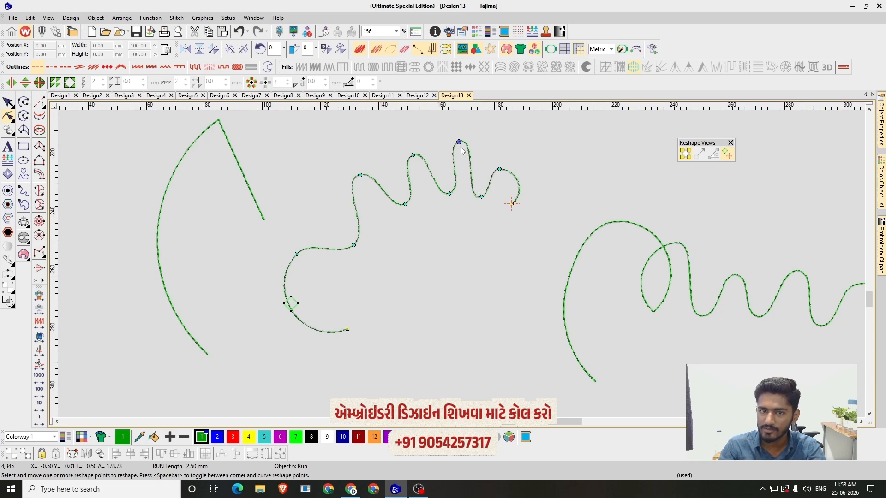
Undo the extra corner point added at the tallest crest and delete that crest's reshape point
left_click_drag(458, 141, 457, 142)
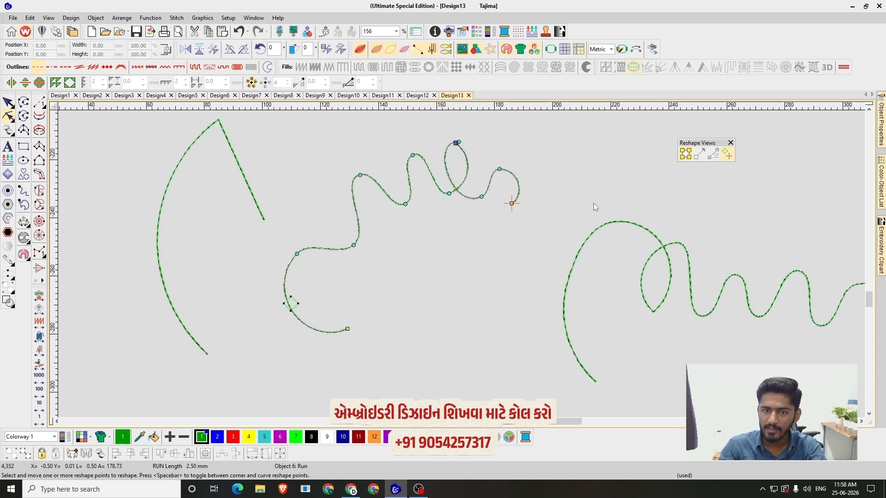
key("ctrl+z")
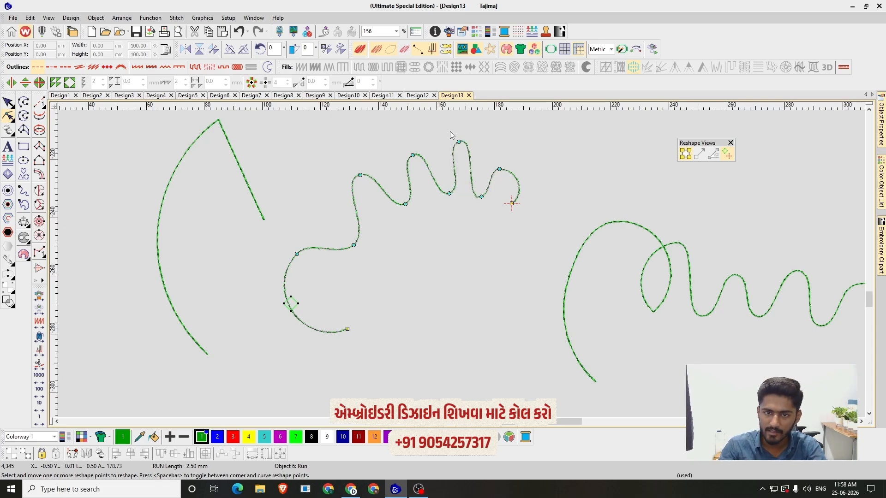
key("Delete")
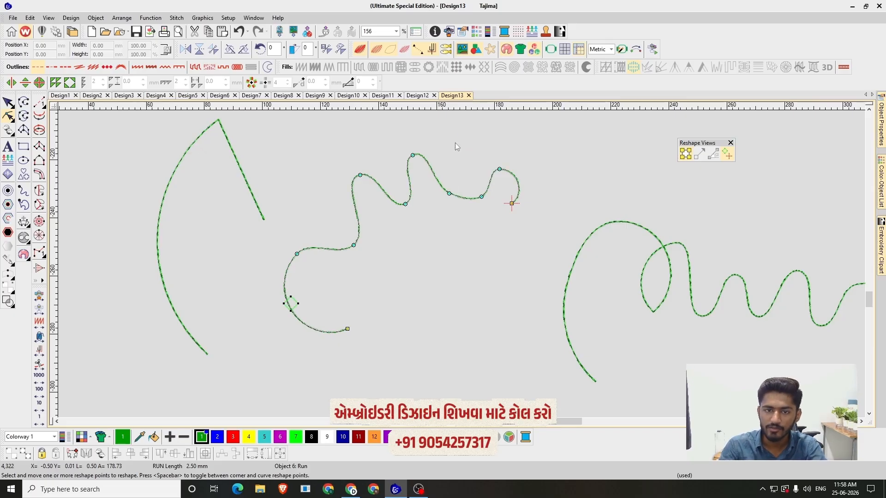
Toggle the reshape points at the curve's two remaining tall crests between corner and curve, ending with both as curve points
left_click_drag(430, 169, 404, 143)
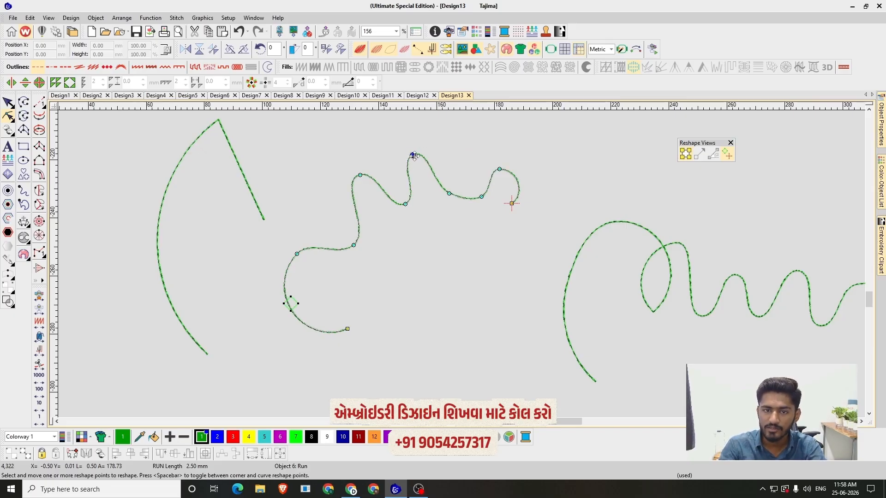
key("space")
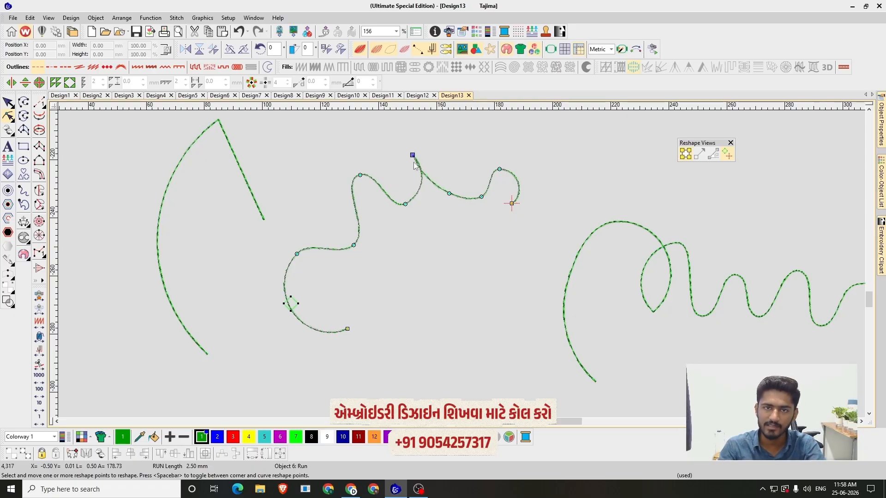
left_click_drag(351, 162, 371, 187)
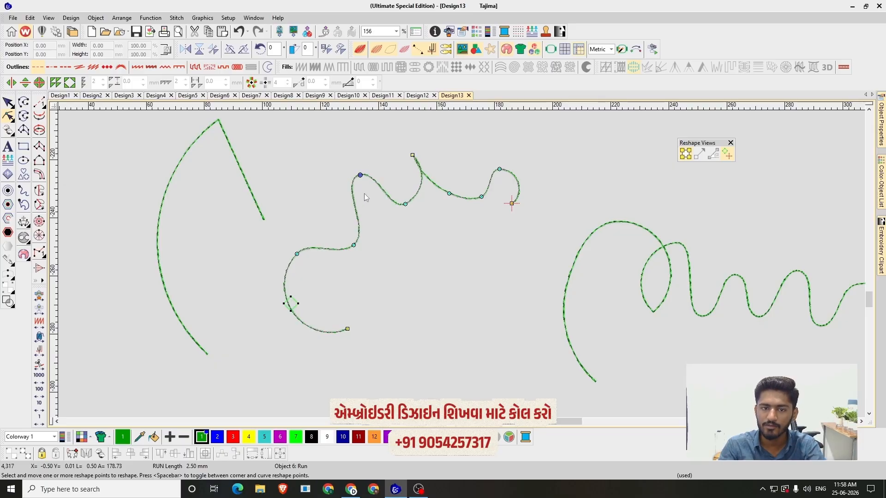
key("space")
key("space")
left_click_drag(391, 142, 439, 176)
key("space")
key("space")
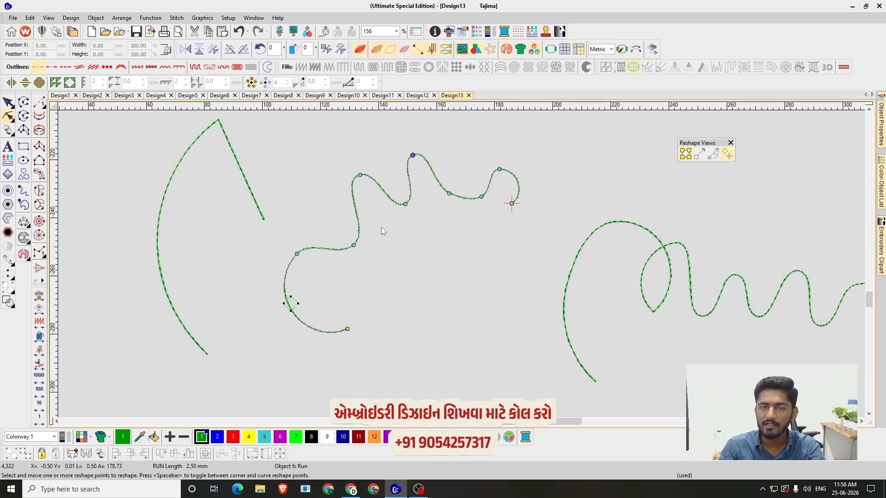
Insert a curve point and a corner point on the curve's lower section, raise the corner point and slightly lower the neighbouring curve point
left_click(355, 208)
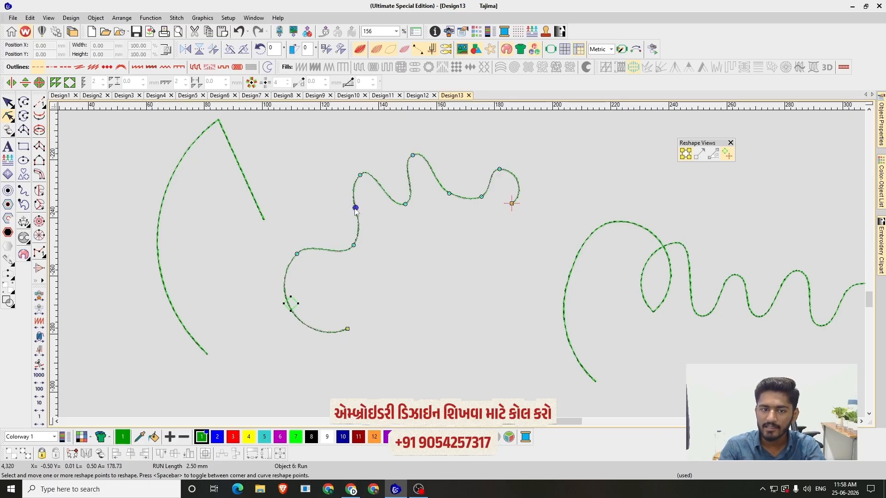
left_click(323, 249)
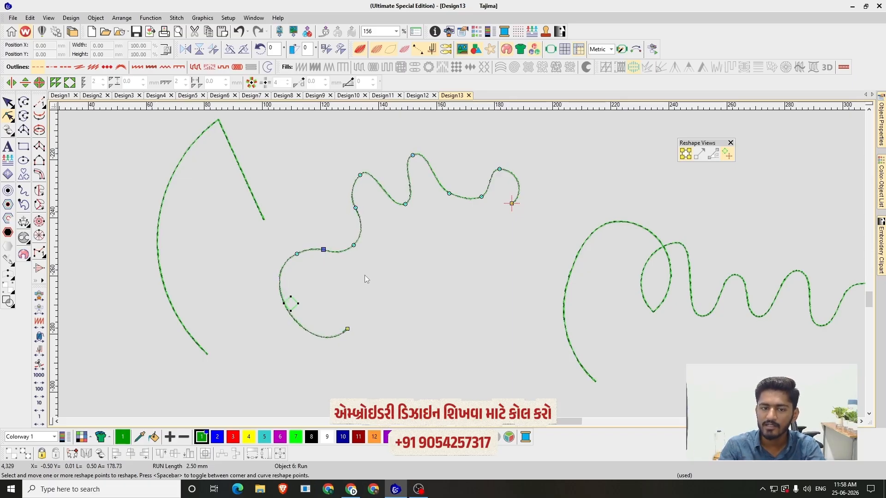
left_click_drag(323, 249, 319, 230)
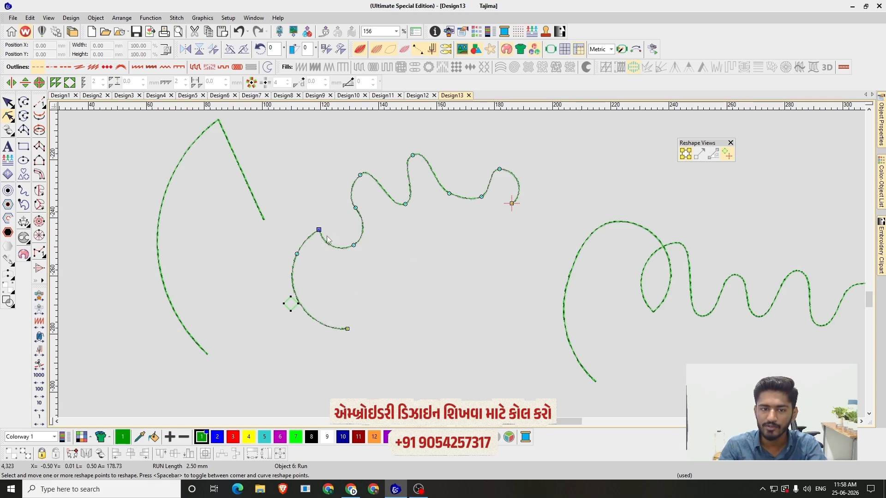
left_click_drag(353, 245, 352, 249)
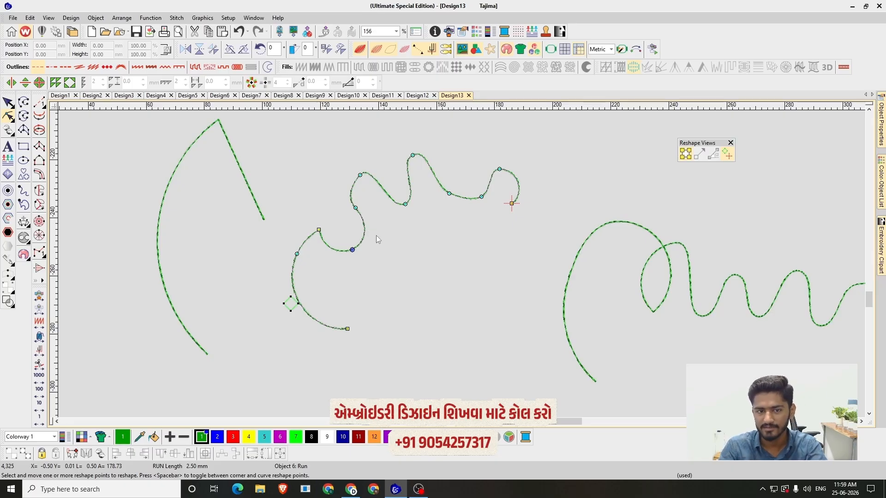
key("Escape")
key("1")
key("v")
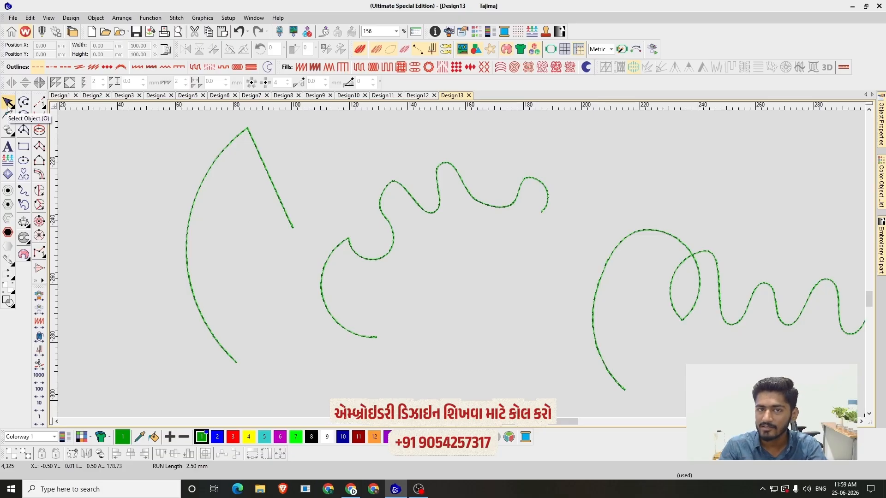
Select the reshaped wavy curve and move it up and right, next to the end of the zigzag outline
left_click(461, 264)
scroll(461, 264, "down", 1)
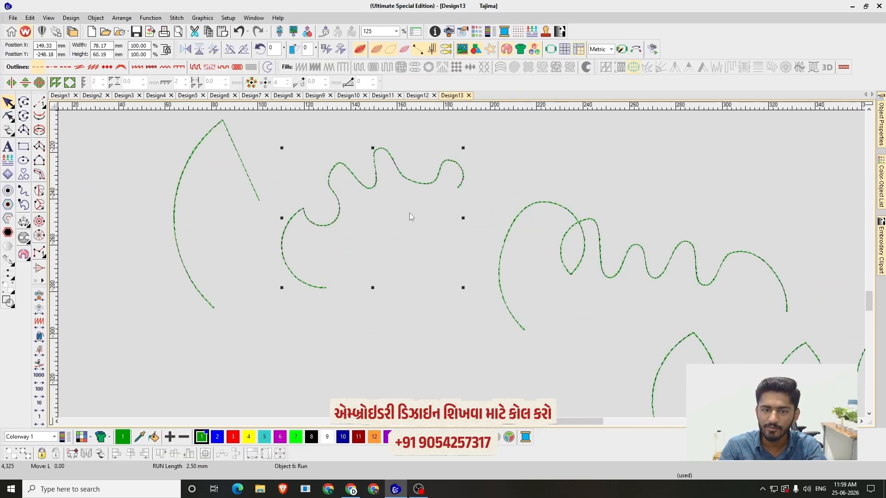
left_click_drag(410, 213, 403, 225)
scroll(452, 213, "down", 2)
left_click_drag(420, 261, 450, 205)
Move the looped wavy curve up and right, and the arc-and-line outline to about X 54, Y -272 mm
left_click(542, 281)
left_click_drag(543, 280, 557, 239)
left_click(296, 226)
left_click_drag(296, 226, 255, 264)
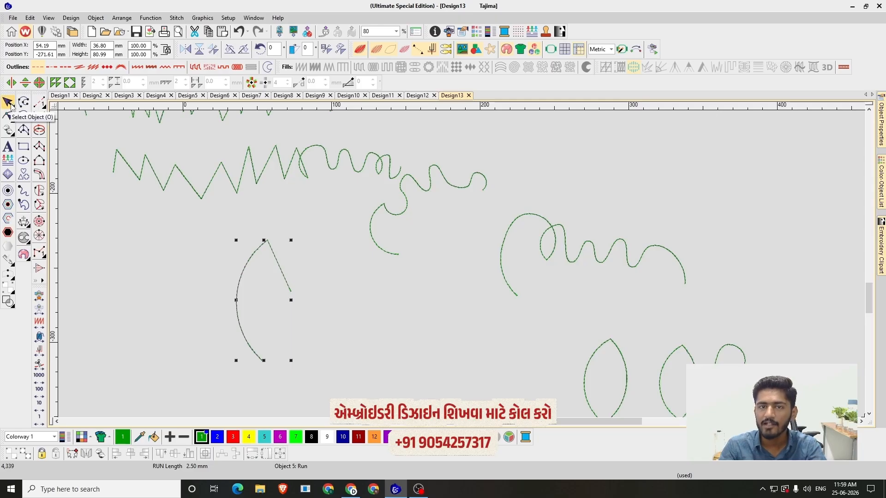
Move the first closed leaf outline left, away from the other leaves, to about X 184, Y -365 mm
scroll(504, 265, "down", 1)
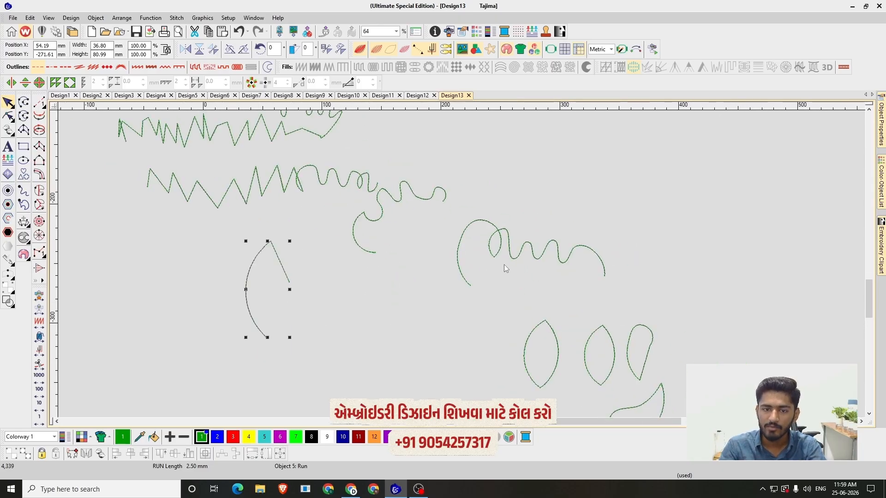
scroll(491, 405, "up", 5)
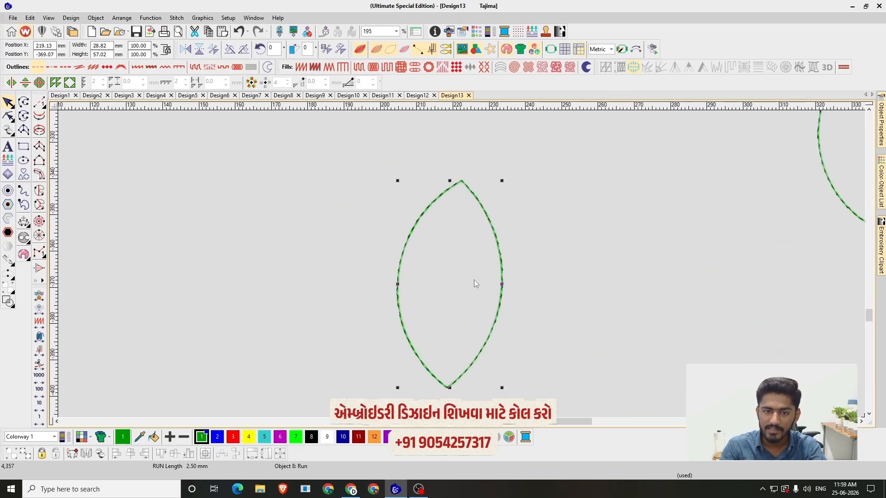
scroll(474, 279, "down", 1)
scroll(473, 281, "up", 1)
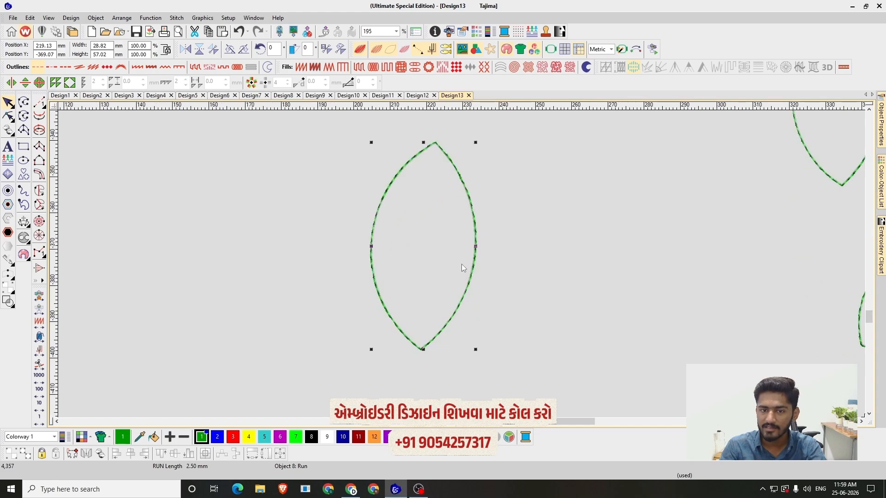
scroll(461, 267, "down", 2)
scroll(454, 244, "up", 1)
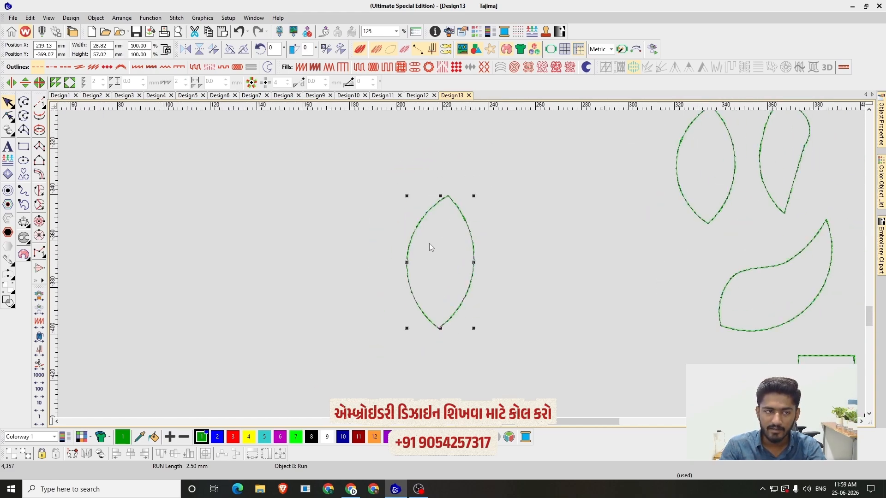
left_click_drag(459, 234, 374, 226)
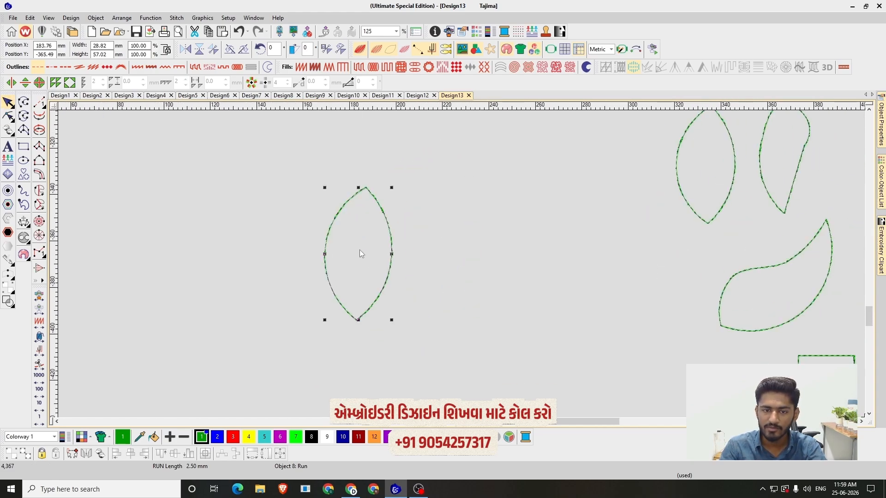
Scale the leaf outline proportionally from its corners to about 33 mm wide and 65 mm tall
scroll(461, 264, "down", 2)
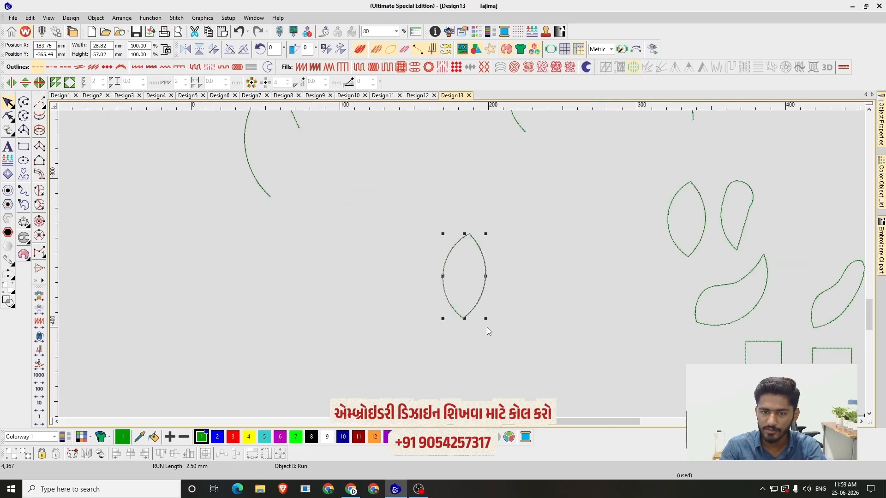
scroll(464, 302, "up", 2)
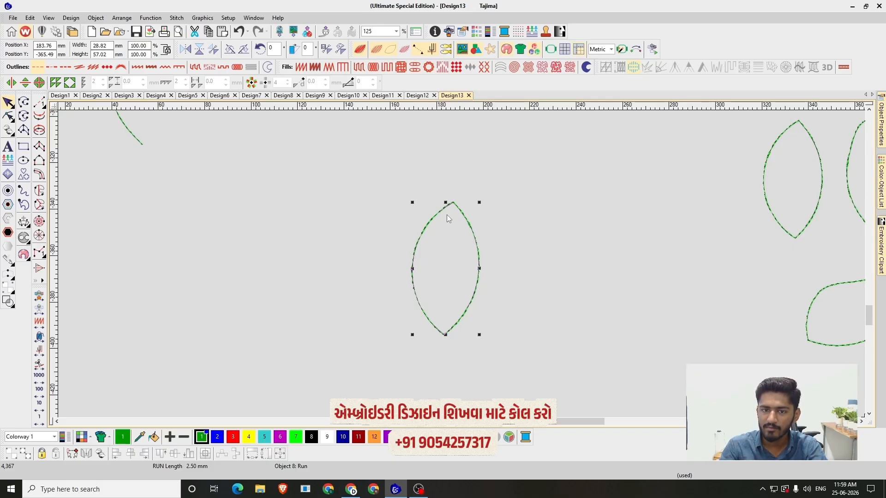
left_click_drag(480, 201, 491, 177)
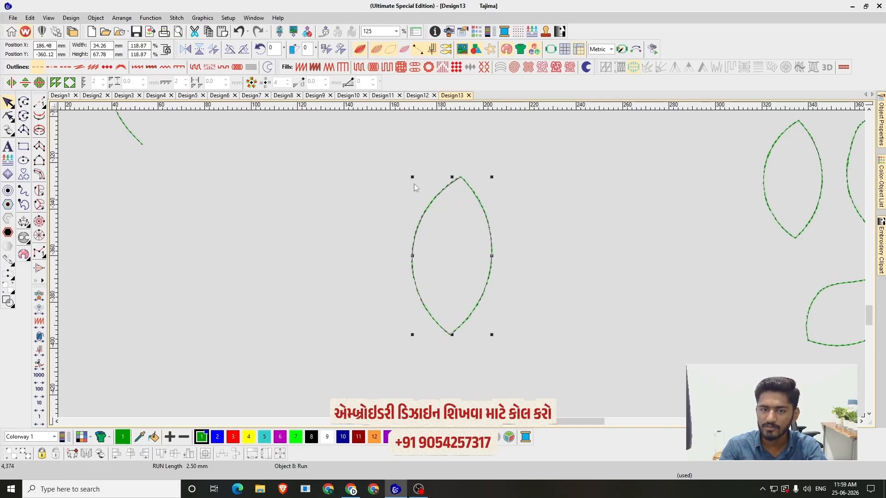
mouse_move(412, 177)
left_mouse_down()
mouse_move(376, 152)
mouse_move(416, 186)
left_mouse_up()
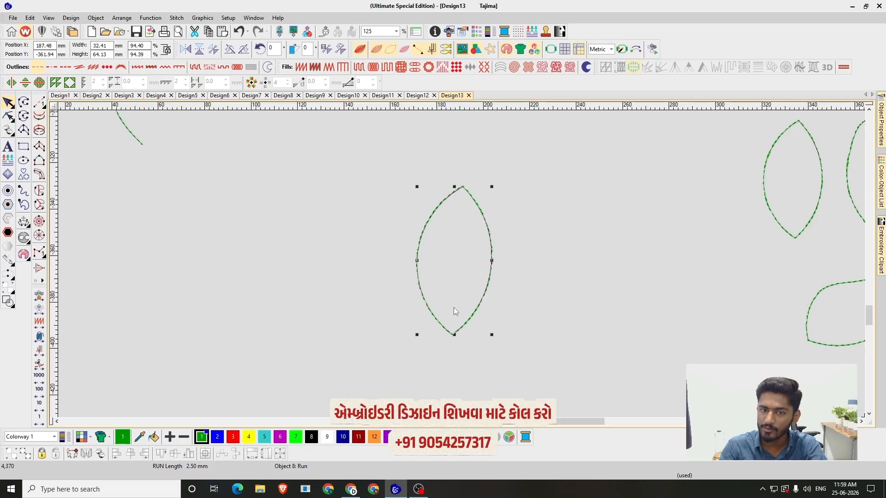
mouse_move(416, 334)
left_mouse_down()
mouse_move(386, 352)
mouse_move(416, 335)
left_mouse_up()
mouse_move(492, 336)
left_mouse_down()
mouse_move(514, 353)
mouse_move(494, 338)
left_mouse_up()
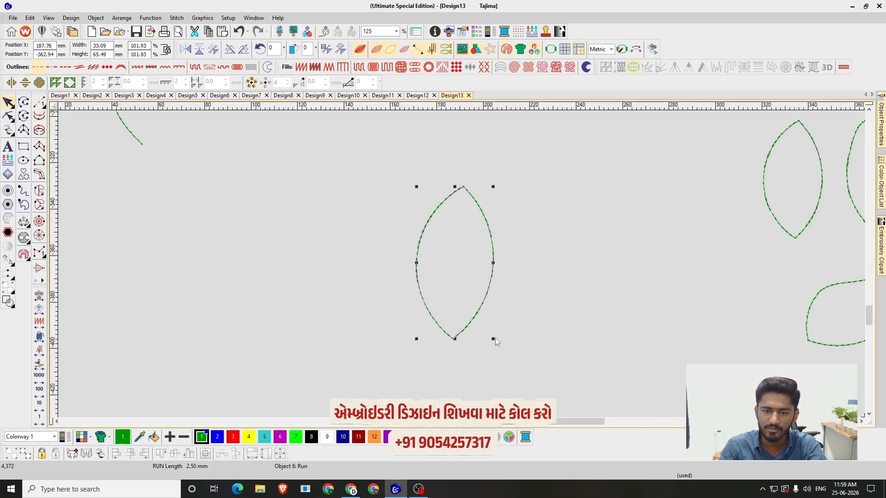
scroll(463, 270, "down", 2)
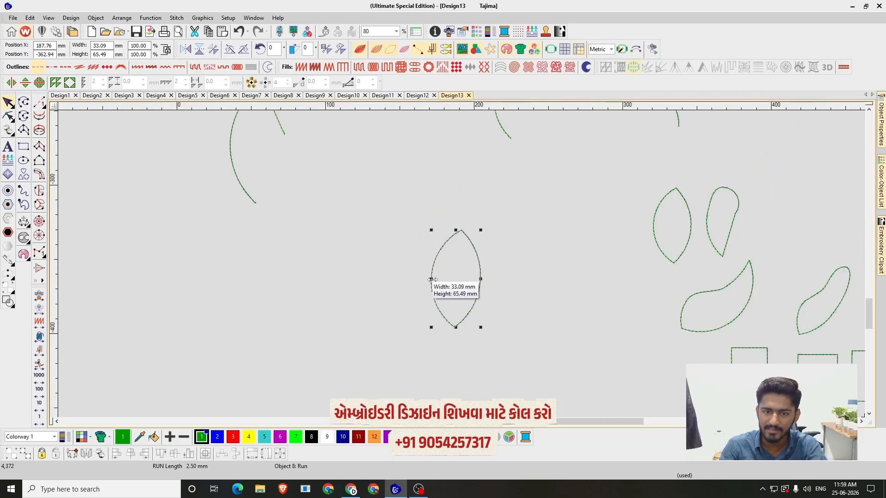
Resize the leaf outline's height and width independently, then shrink it to about 22 mm wide and 58 mm tall
left_click_drag(455, 230, 456, 166)
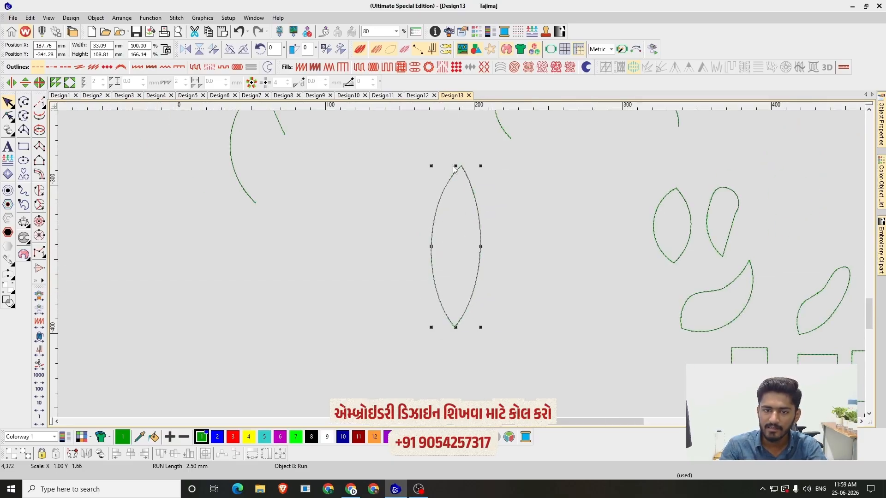
mouse_move(456, 328)
left_mouse_down()
mouse_move(455, 360)
mouse_move(455, 336)
left_mouse_up()
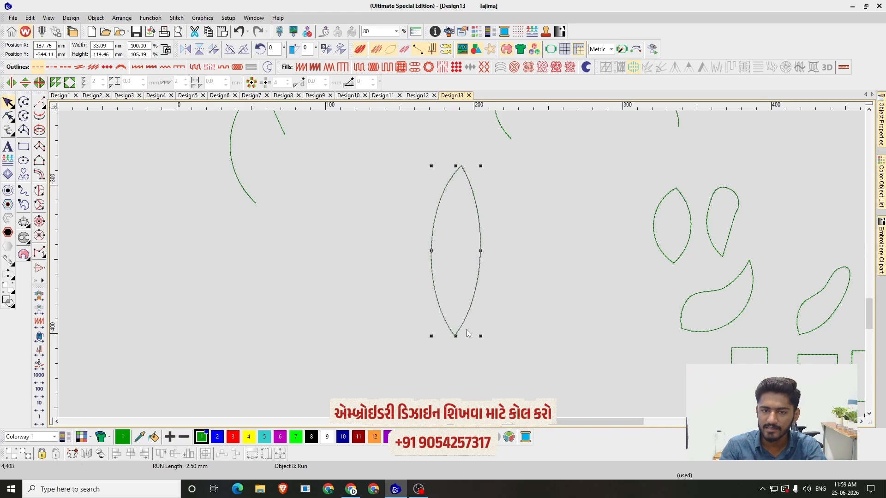
left_click_drag(481, 250, 491, 250)
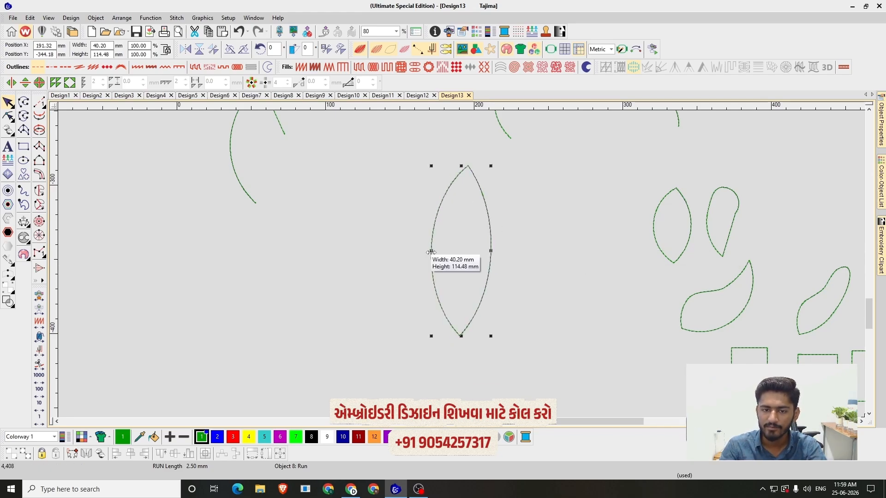
left_click_drag(431, 250, 428, 251)
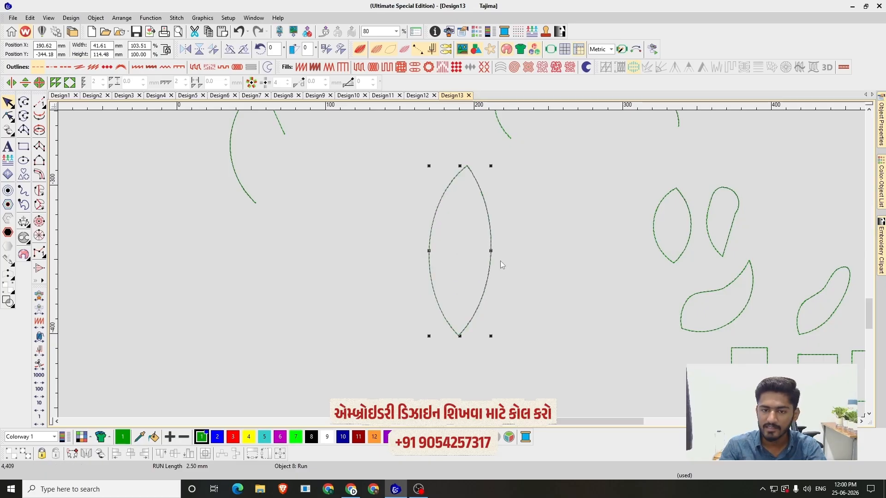
left_click_drag(491, 250, 493, 250)
left_click_drag(460, 167, 468, 196)
Rotate the leaf outline clockwise about its centre, first to a diagonal and then by roughly another quarter turn
scroll(468, 196, "up", 3)
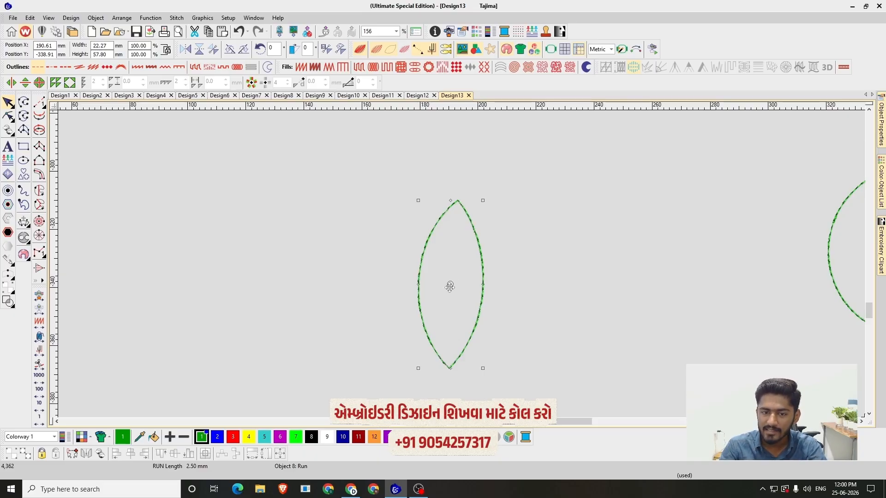
left_click_drag(482, 201, 513, 254)
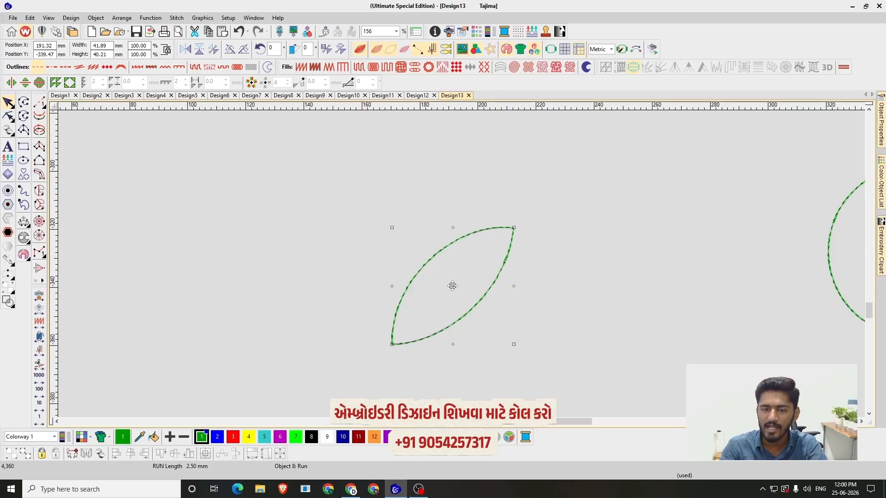
left_click_drag(391, 227, 510, 228)
Place the rotation anchor on the leaf's pointed tip and rotate the outline around it, undoing the last change
left_click_drag(360, 153, 513, 223)
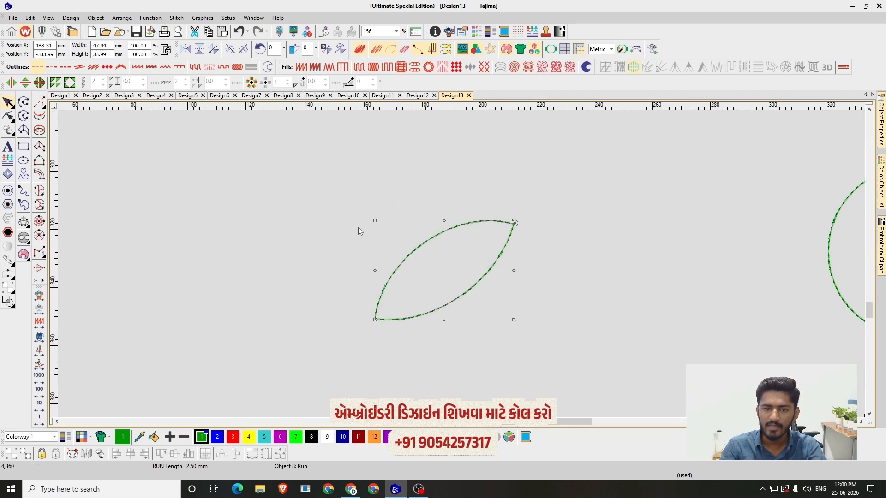
left_click_drag(374, 220, 475, 159)
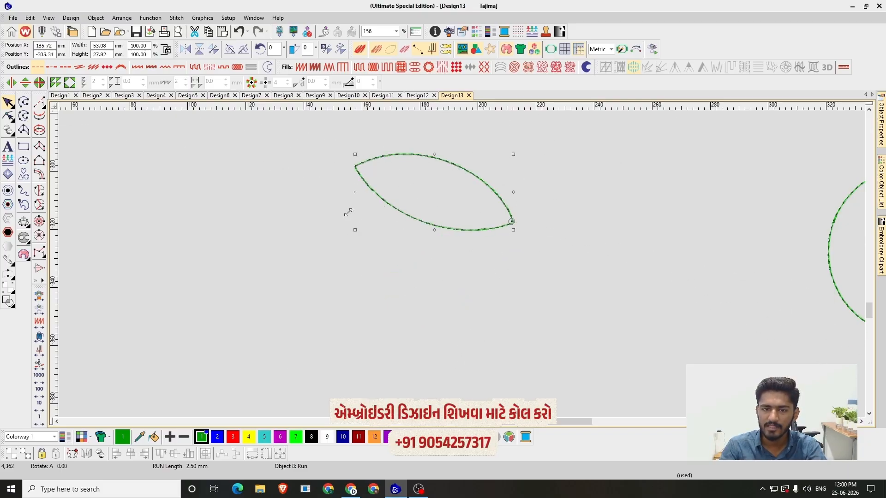
left_click_drag(355, 230, 516, 232)
key("ctrl+z")
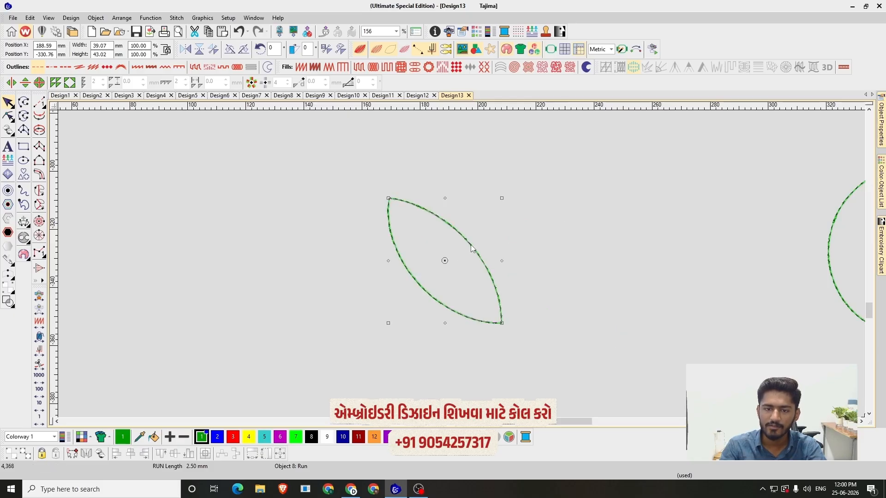
Switch the leaf outline's selection handles back and forth between rotating and resizing, ending on the resize handles
left_click(471, 245)
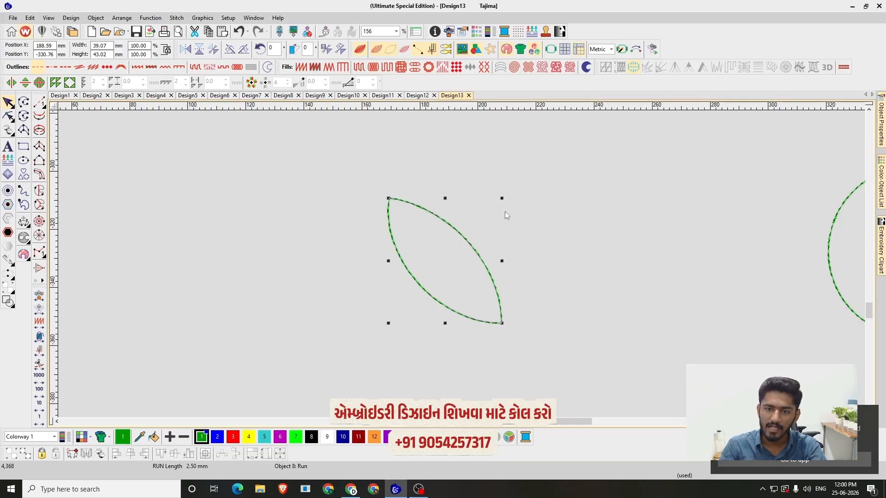
left_click(468, 241)
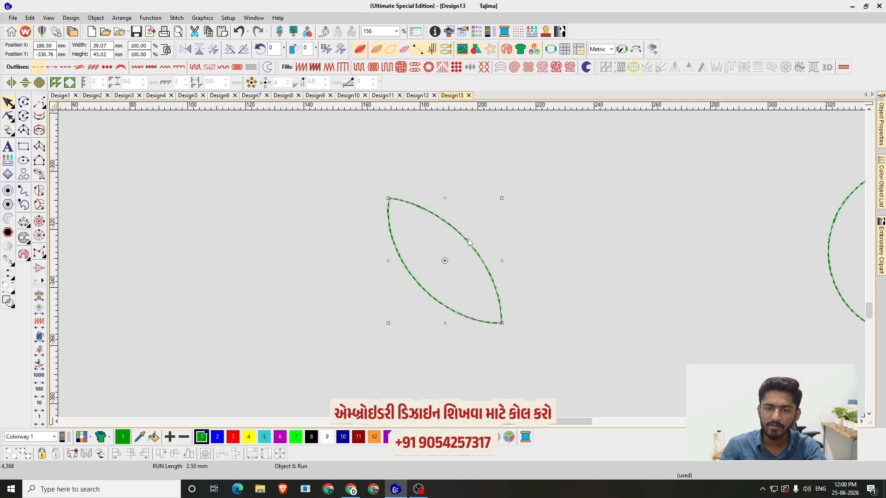
left_click(469, 240)
double_click(457, 230)
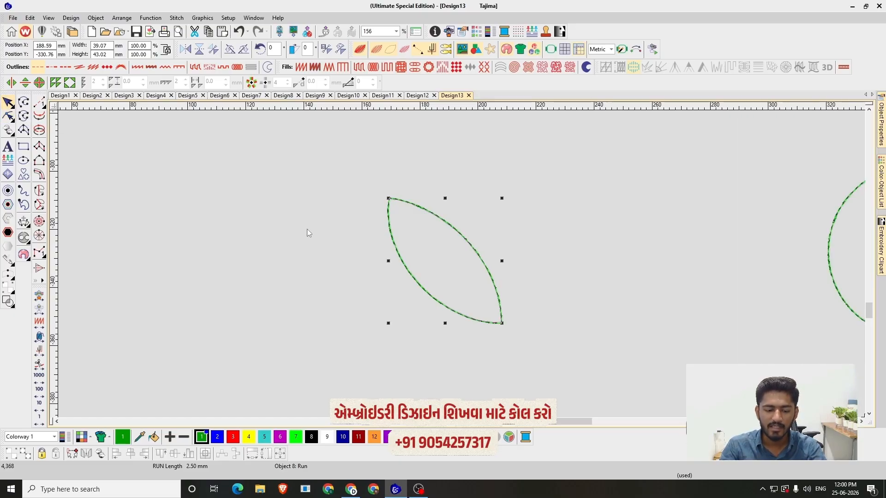
Reshape the rotated leaf outline by adding curve and corner points along both of its edges
key("r")
left_click_drag(379, 222, 404, 239)
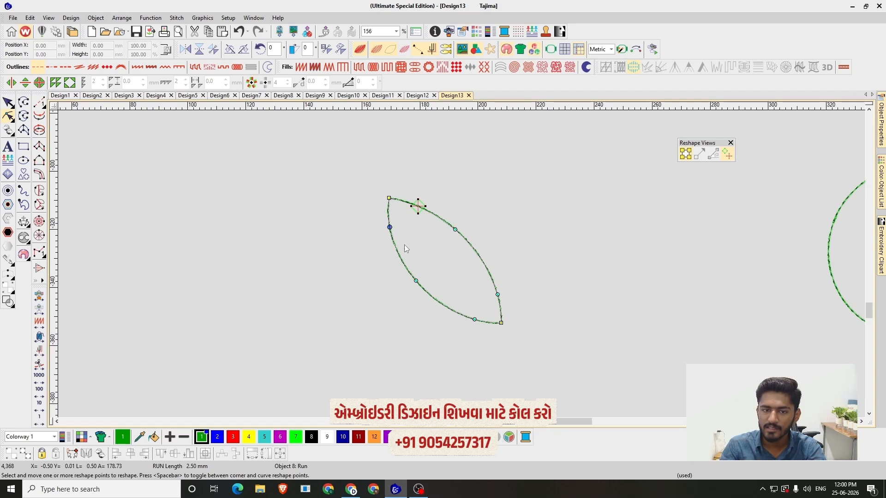
left_click(476, 252)
left_click(436, 216)
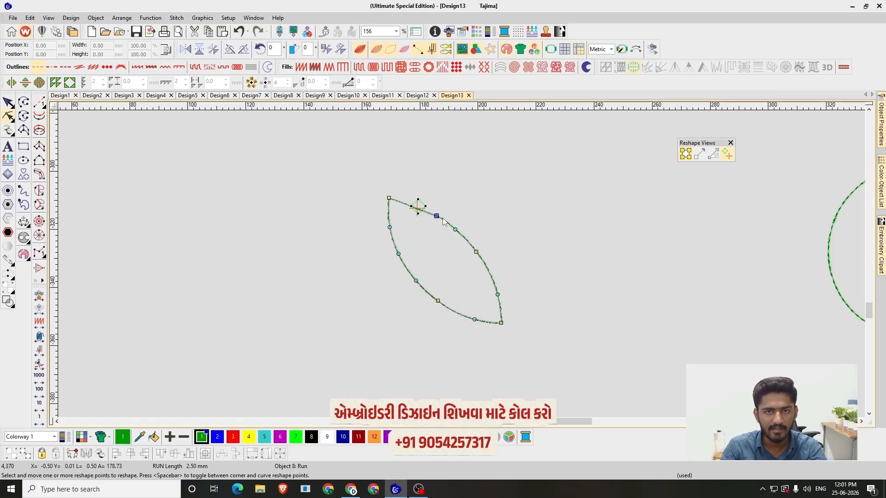
key("Escape")
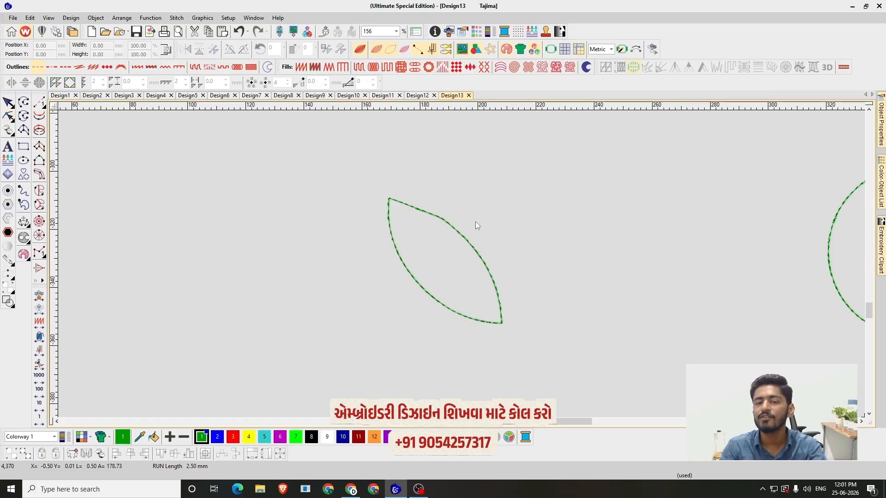
scroll(508, 258, "down", 3)
scroll(461, 263, "up", 1)
scroll(458, 264, "down", 1)
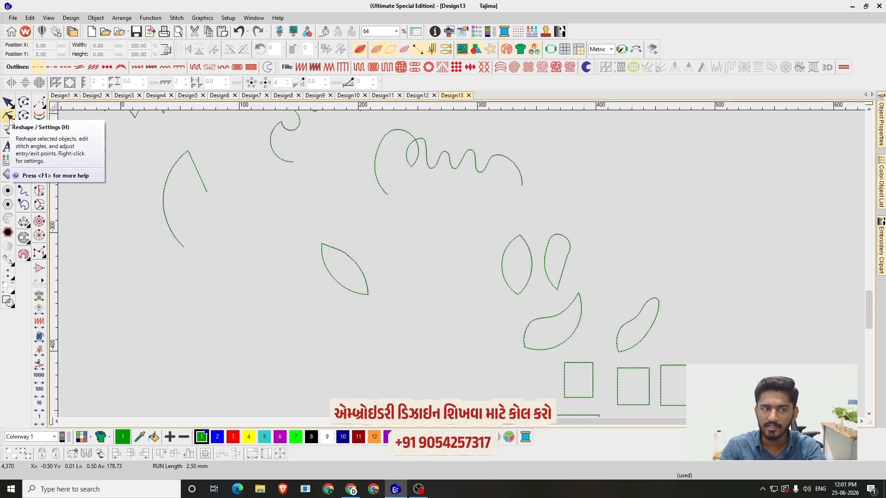
scroll(462, 264, "down", 4)
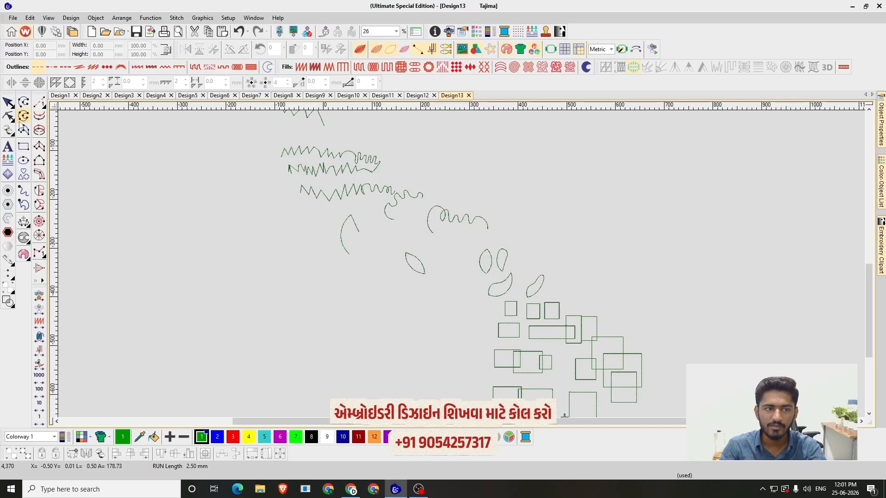
Reshape the upright leaf beside the teardrop by pulling its left curve point outward and its top tip up and left
scroll(461, 264, "up", 2)
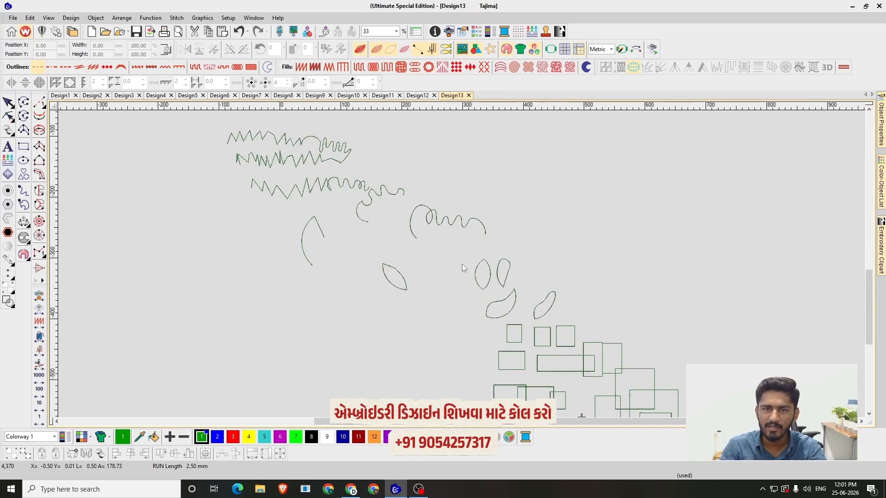
scroll(461, 264, "up", 2)
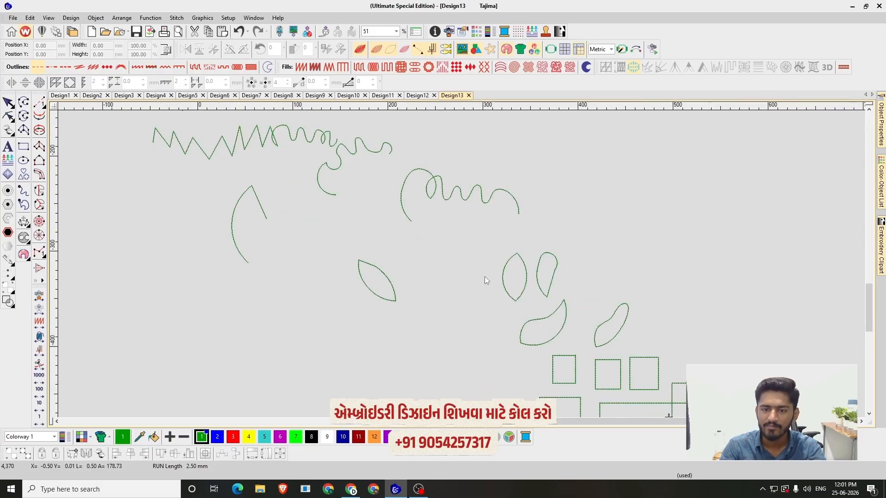
scroll(485, 279, "up", 2)
scroll(458, 252, "up", 3)
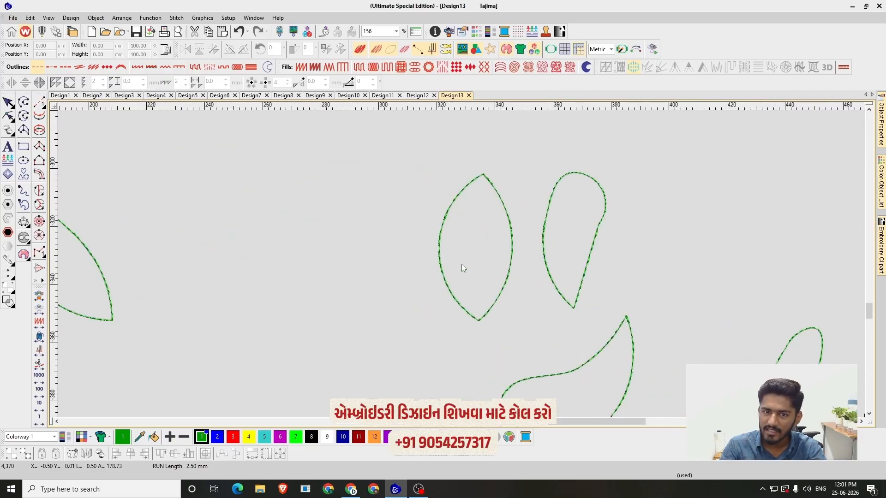
left_click(440, 240)
key("h")
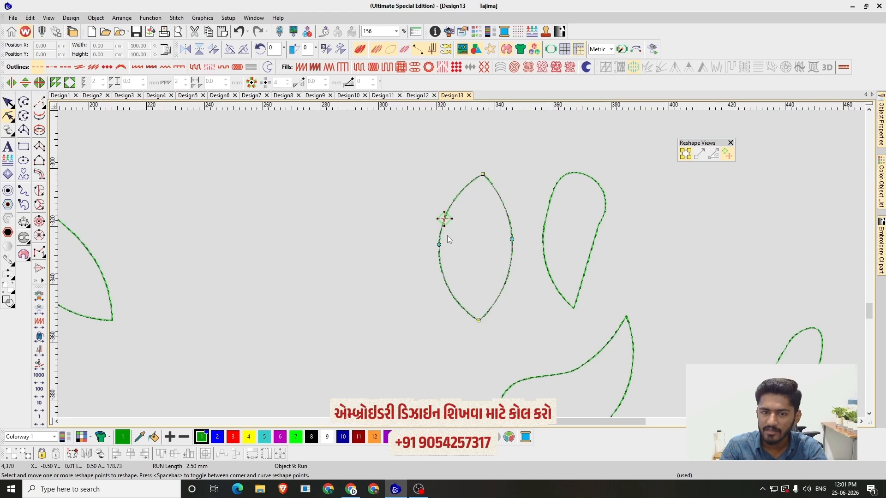
left_click_drag(438, 244, 416, 250)
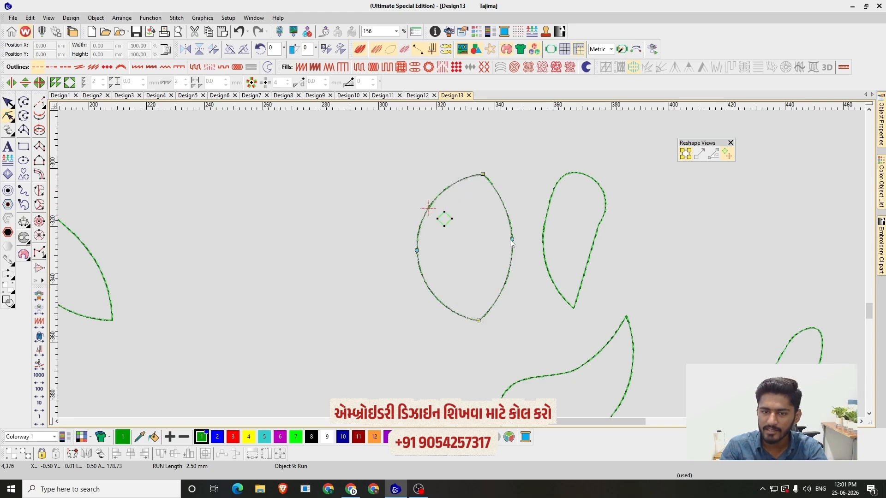
left_click(511, 239)
left_click_drag(483, 174, 462, 166)
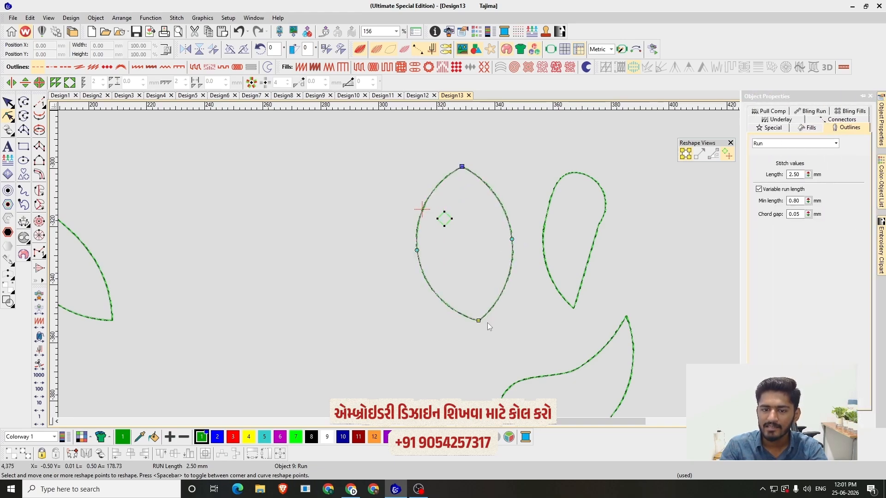
Lengthen the upright leaf by lowering its bottom tip and side curve points and raising its top tip
left_click_drag(479, 320, 470, 335)
left_click_drag(511, 239, 512, 252)
left_click_drag(416, 250, 425, 273)
left_click_drag(461, 166, 461, 155)
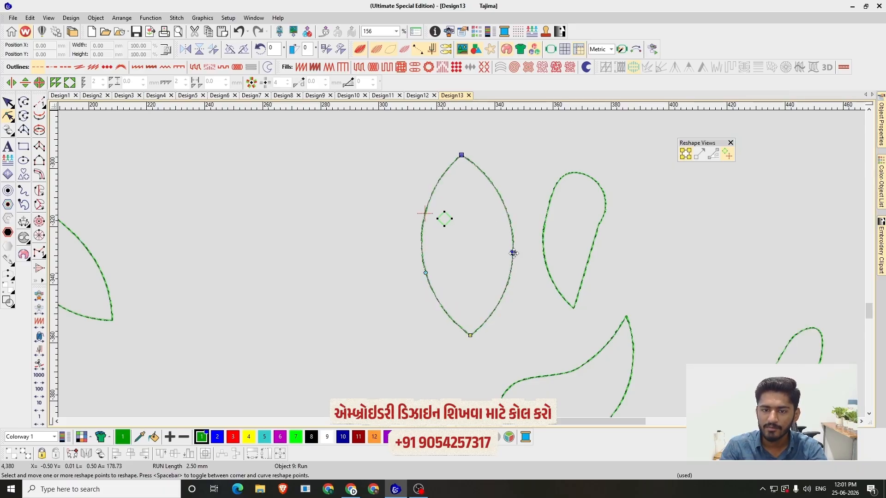